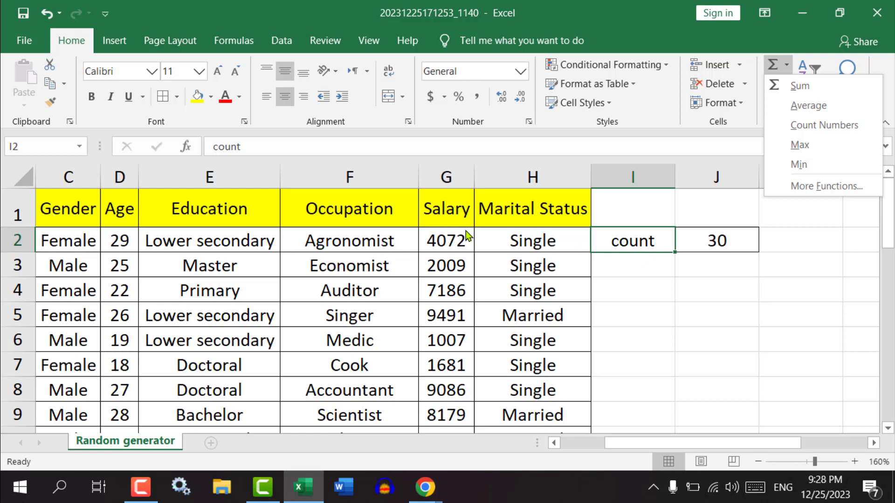
Step: Review the existing count example in cells I2:J2 and the list of functions in column N
{"action": "left_click", "coordinate": [704, 266]}
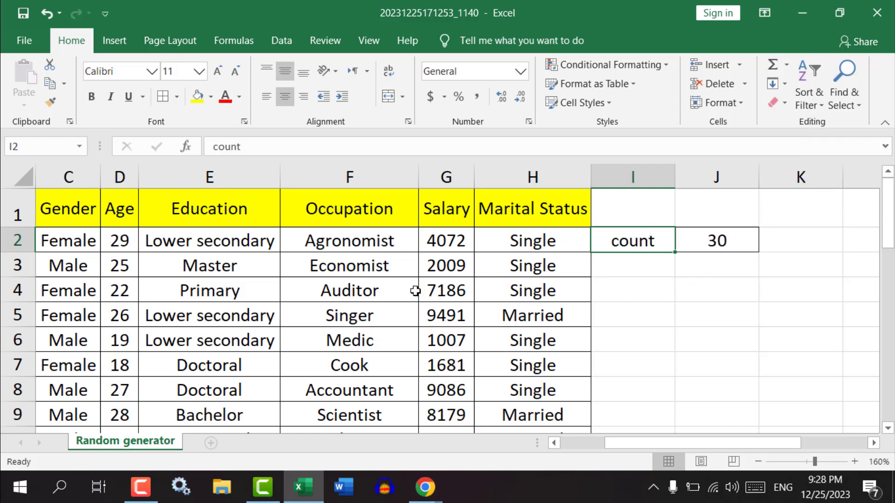
{"action": "left_click_drag", "start_coordinate": [122, 242], "coordinate": [119, 343]}
{"action": "left_click", "coordinate": [713, 240]}
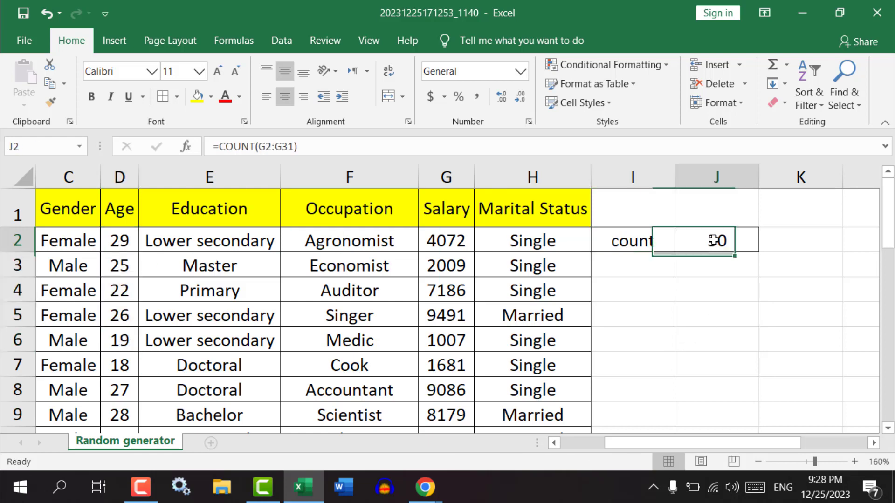
{"action": "left_click_drag", "start_coordinate": [756, 444], "coordinate": [822, 443]}
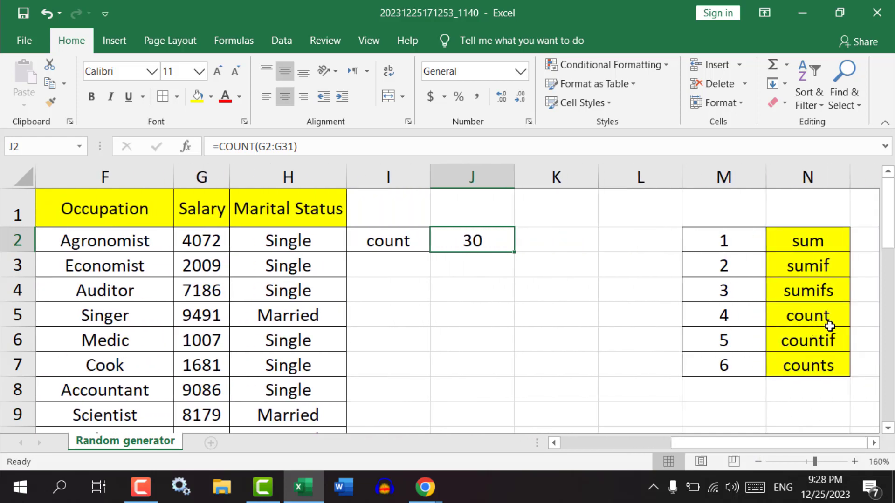
{"action": "left_click", "coordinate": [829, 344]}
{"action": "left_click", "coordinate": [807, 368]}
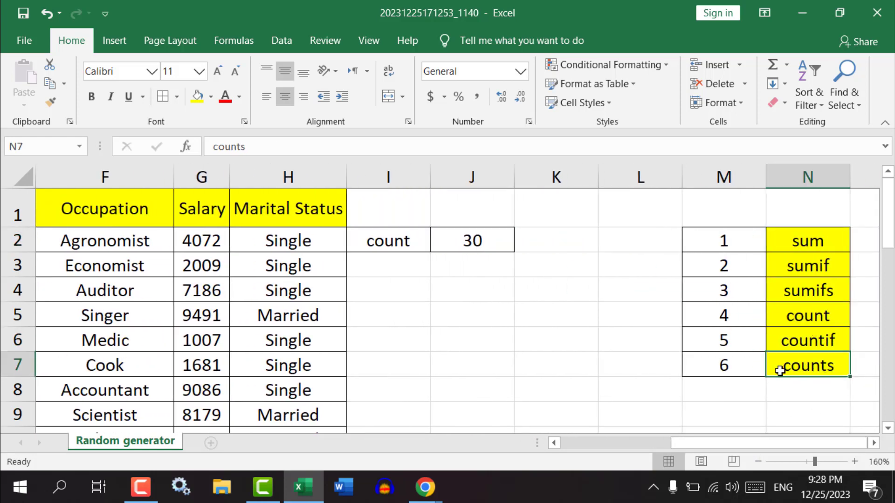
{"action": "left_click", "coordinate": [829, 341]}
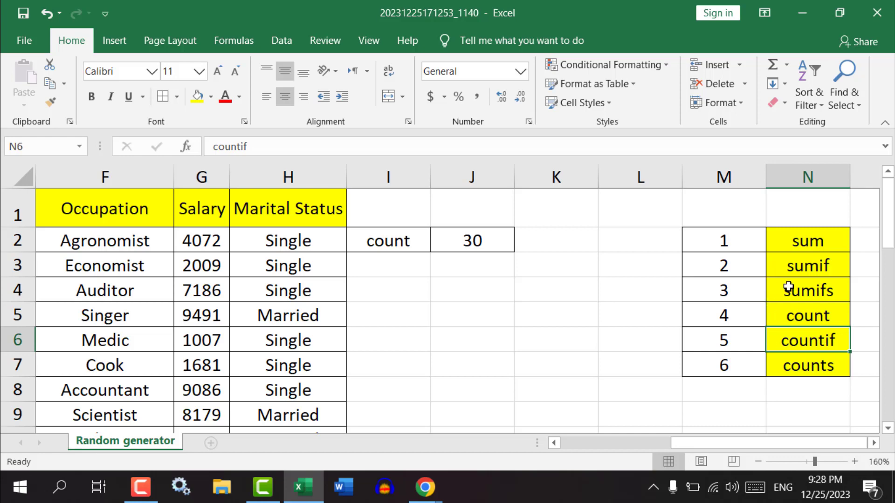
{"action": "left_click", "coordinate": [815, 264]}
{"action": "left_click", "coordinate": [830, 348]}
{"action": "left_click", "coordinate": [412, 267]}
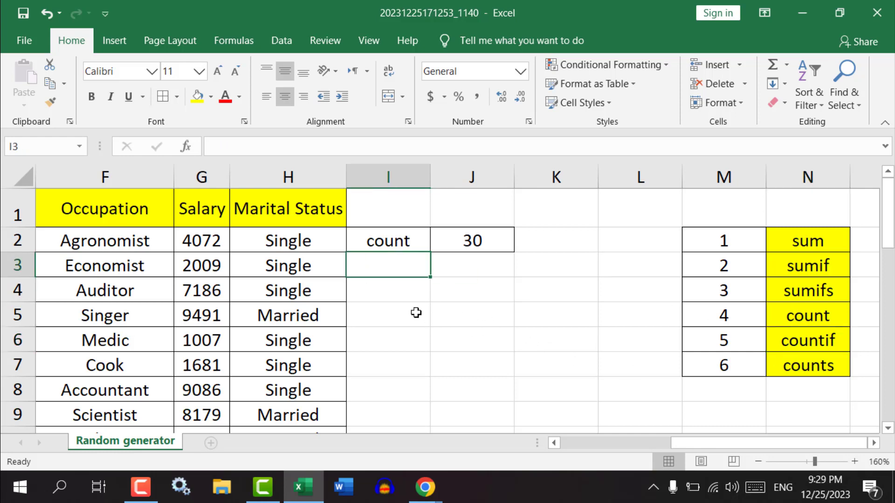
{"action": "left_click", "coordinate": [384, 242]}
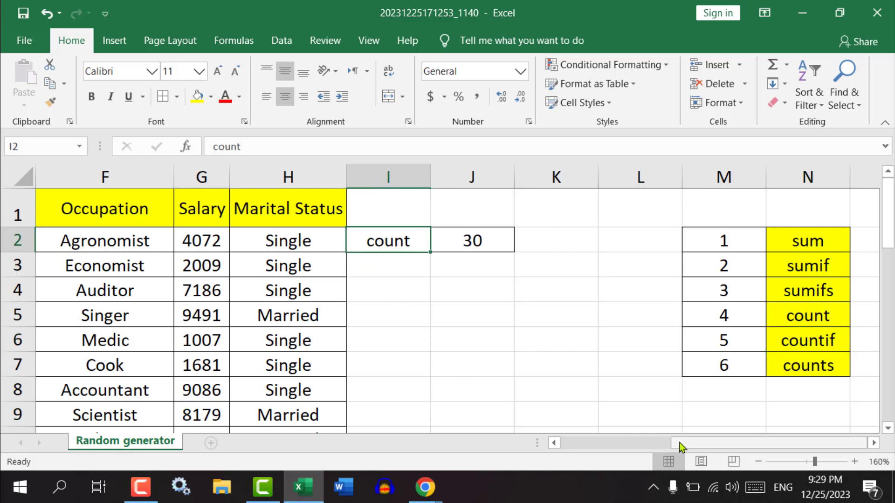
Step: Enter the label "countif" in cell I3, below the count label
{"action": "left_click_drag", "start_coordinate": [679, 444], "coordinate": [650, 447]}
{"action": "left_click", "coordinate": [523, 263]}
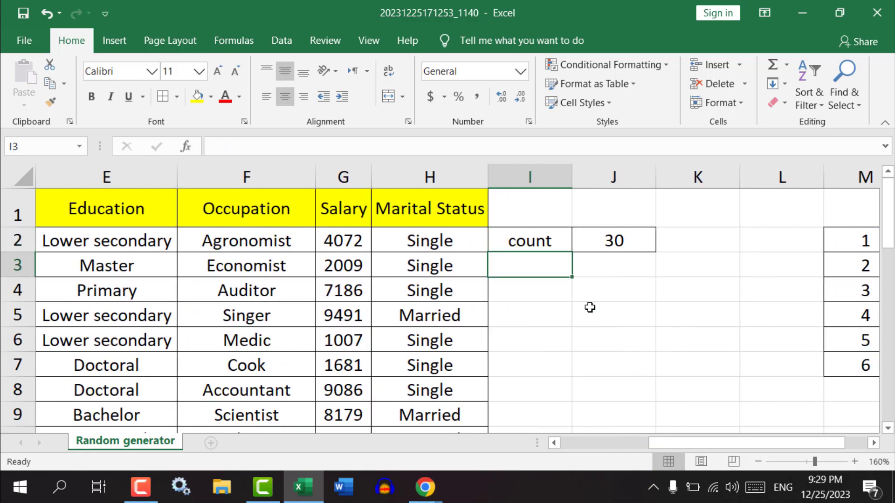
{"action": "type", "text": "count"}
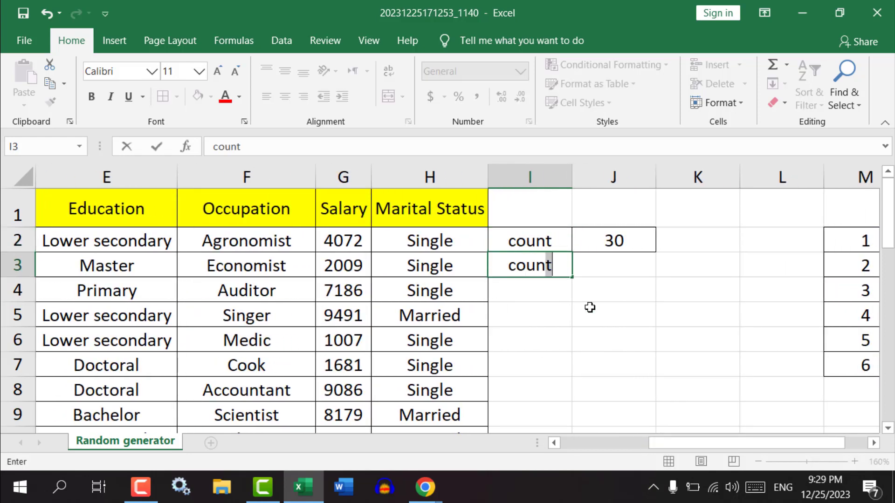
{"action": "type", "text": "if"}
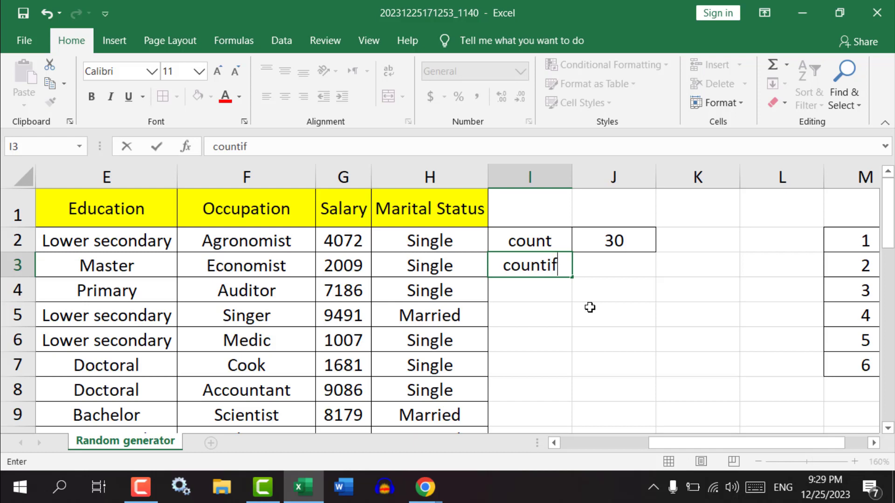
{"action": "key", "text": "Return"}
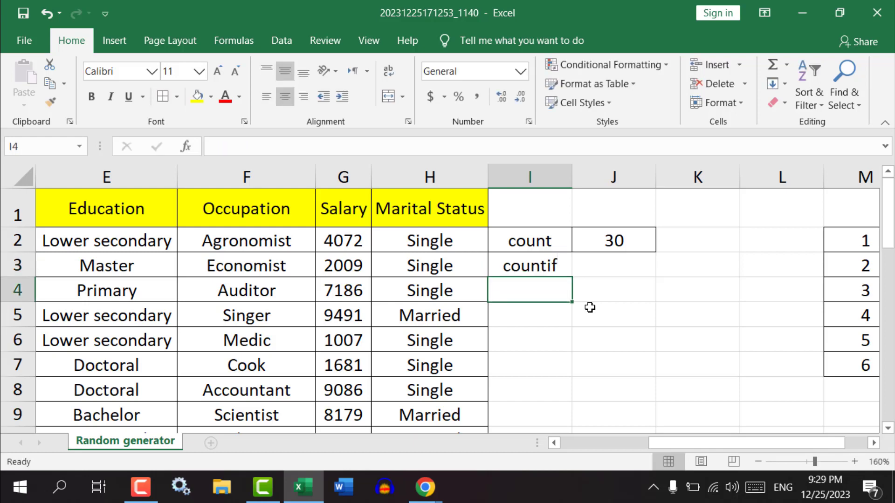
Step: Add borders to cells I3:J3 and widen column J
{"action": "left_click", "coordinate": [596, 265]}
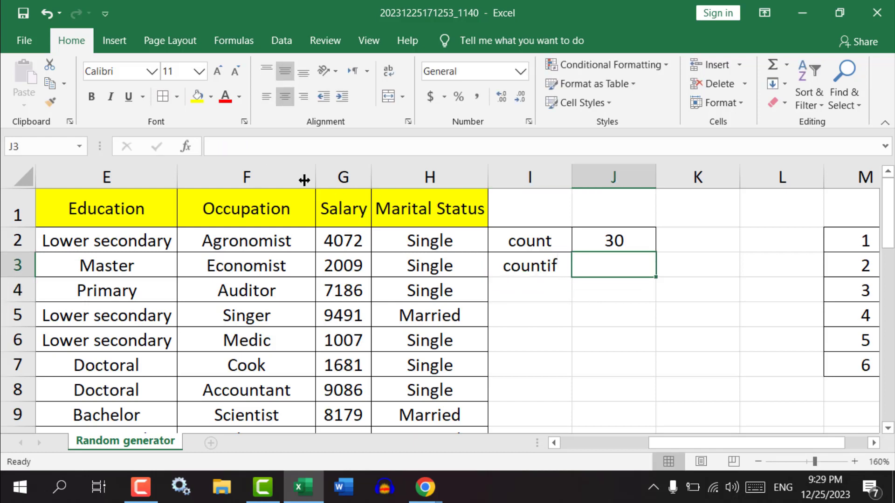
{"action": "left_click_drag", "start_coordinate": [560, 271], "coordinate": [611, 270]}
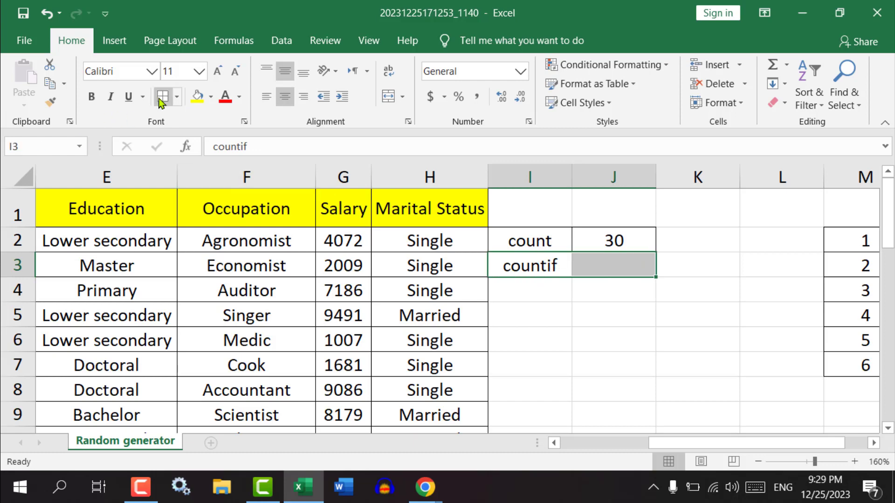
{"action": "left_click", "coordinate": [611, 293]}
{"action": "left_click", "coordinate": [603, 266]}
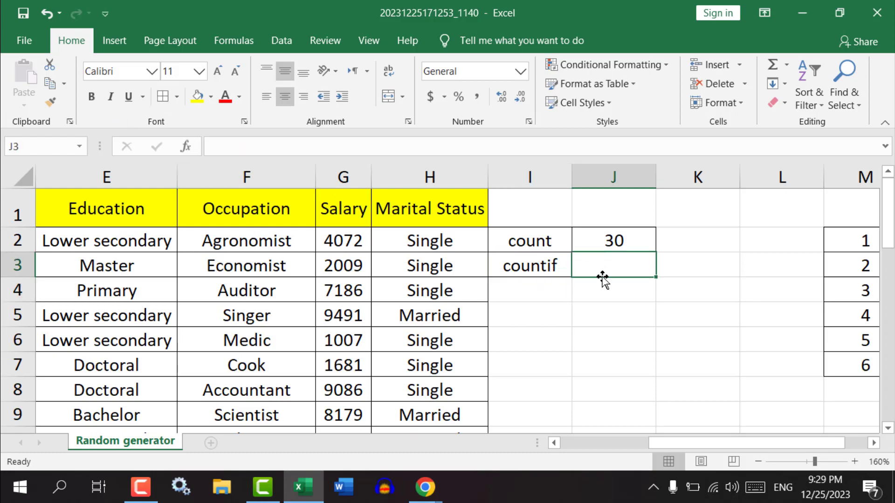
{"action": "left_click_drag", "start_coordinate": [656, 178], "coordinate": [680, 182]}
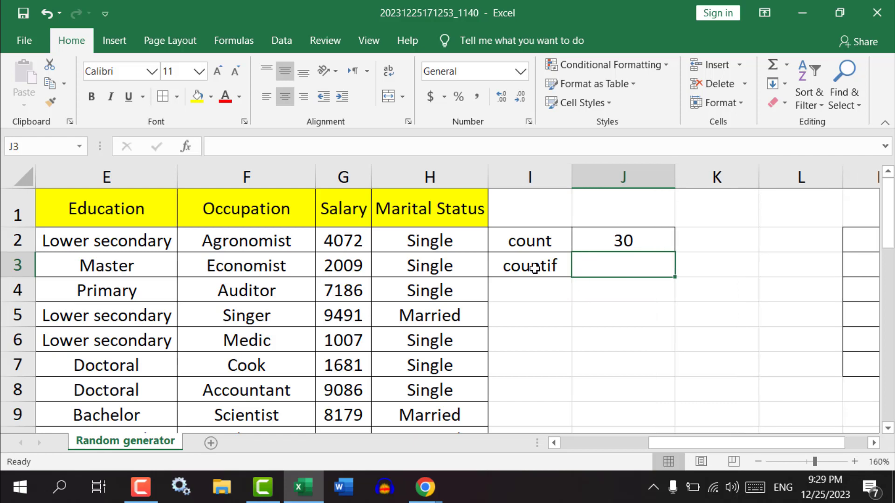
Step: Replace the count example in I2:J2 by moving the countif label into J2, and widen column J further
{"action": "left_click_drag", "start_coordinate": [617, 239], "coordinate": [591, 231]}
{"action": "key", "text": "Delete"}
{"action": "left_click", "coordinate": [499, 270]}
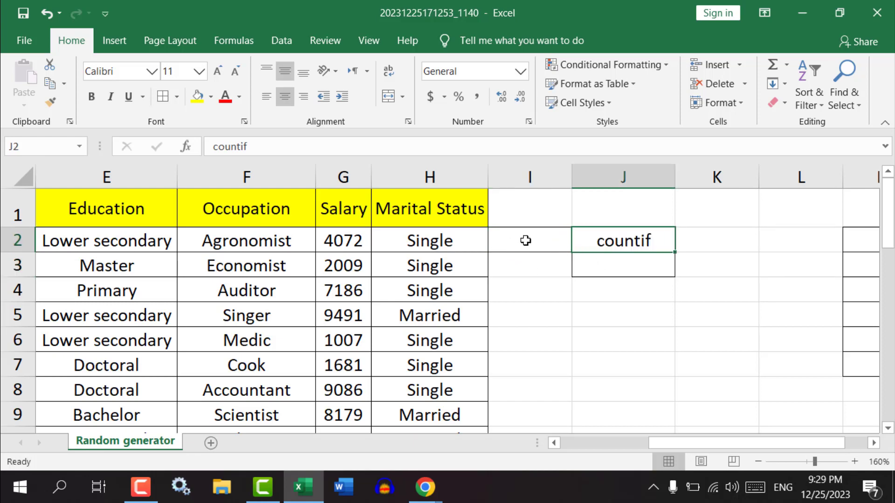
{"action": "left_click", "coordinate": [530, 265]}
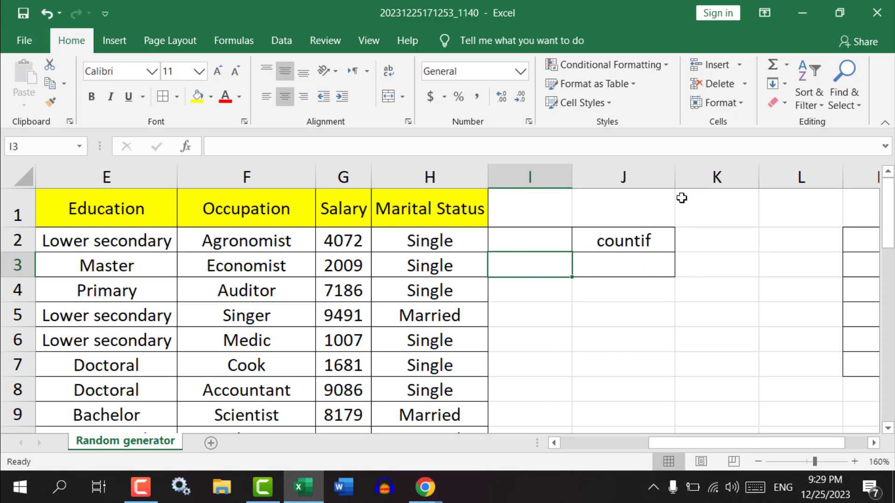
{"action": "left_click_drag", "start_coordinate": [675, 175], "coordinate": [720, 178]}
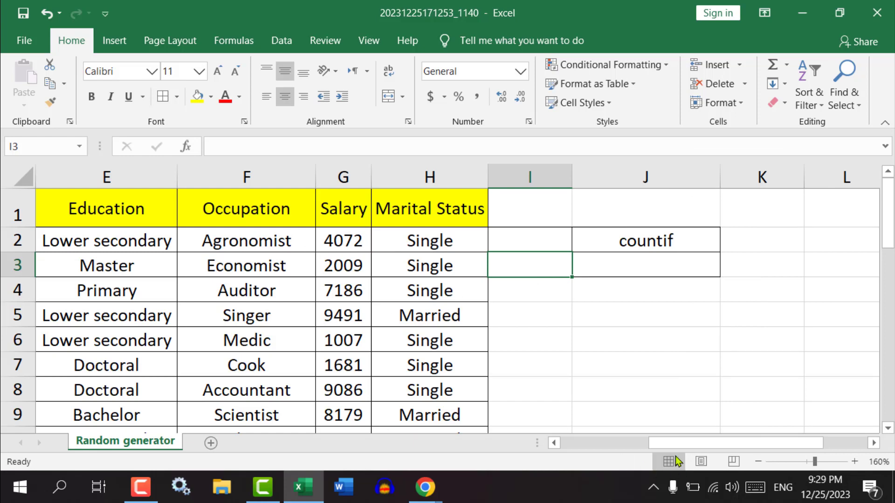
Step: Enter the label "Gender" in cell I3, matching the header of column C
{"action": "left_click_drag", "start_coordinate": [678, 443], "coordinate": [555, 446]}
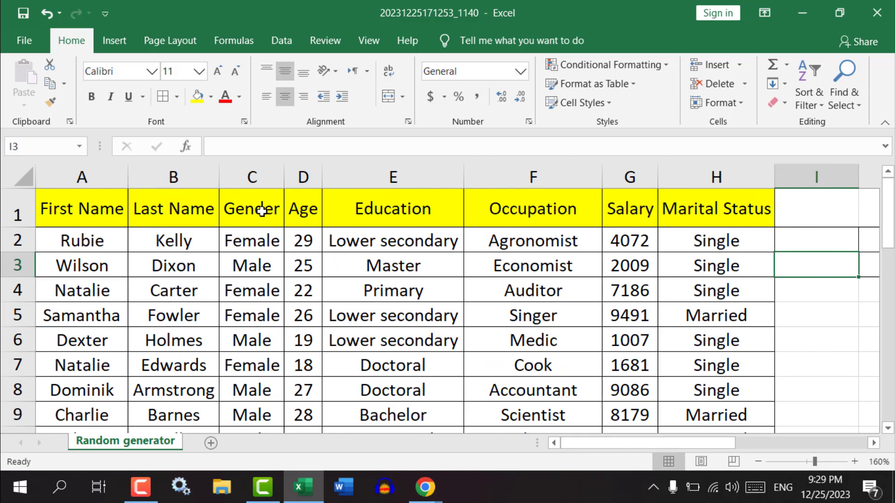
{"action": "left_click", "coordinate": [355, 214]}
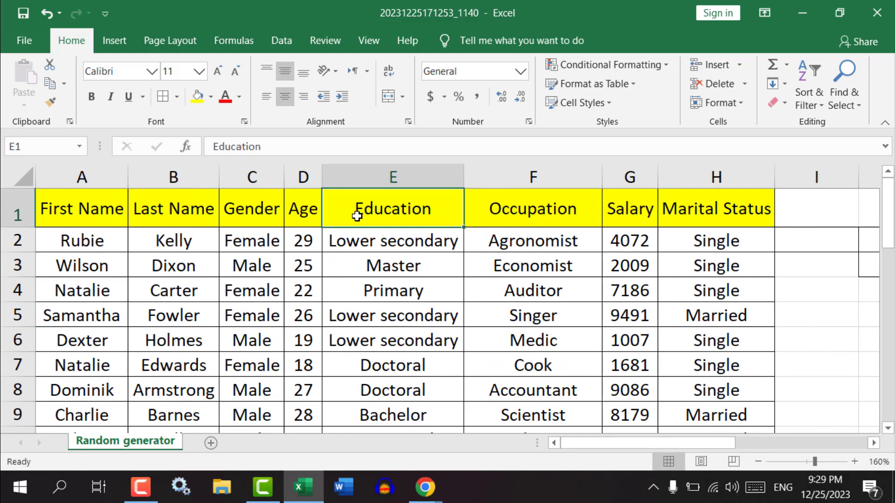
{"action": "left_click", "coordinate": [260, 220]}
{"action": "left_click_drag", "start_coordinate": [582, 446], "coordinate": [616, 435]}
{"action": "left_click", "coordinate": [727, 261]}
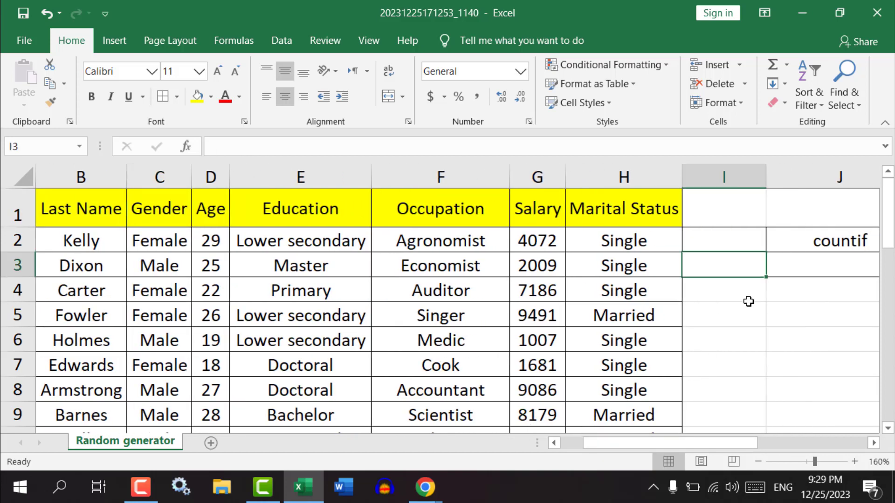
{"action": "type", "text": "Ge"}
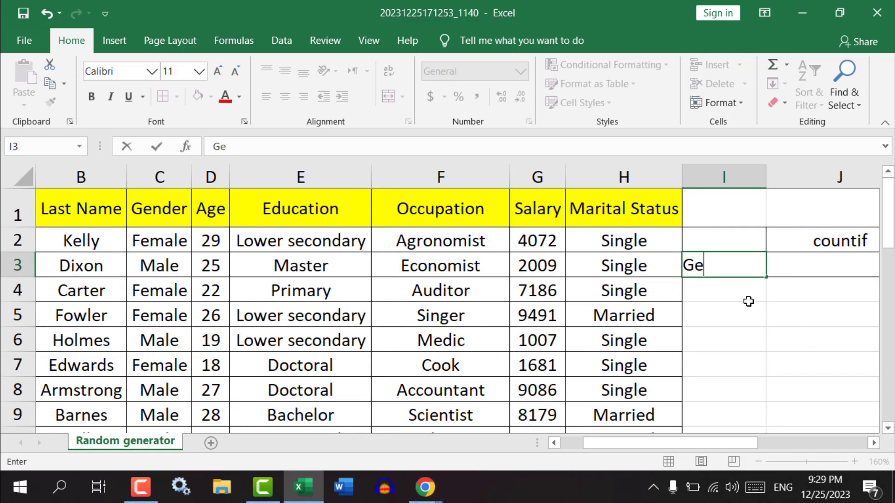
{"action": "type", "text": "nde"}
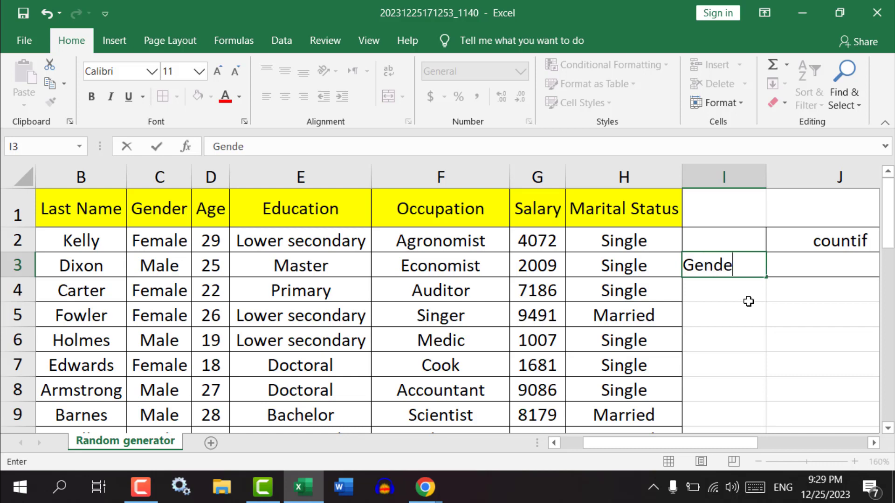
{"action": "type", "text": "r"}
{"action": "key", "text": "Return"}
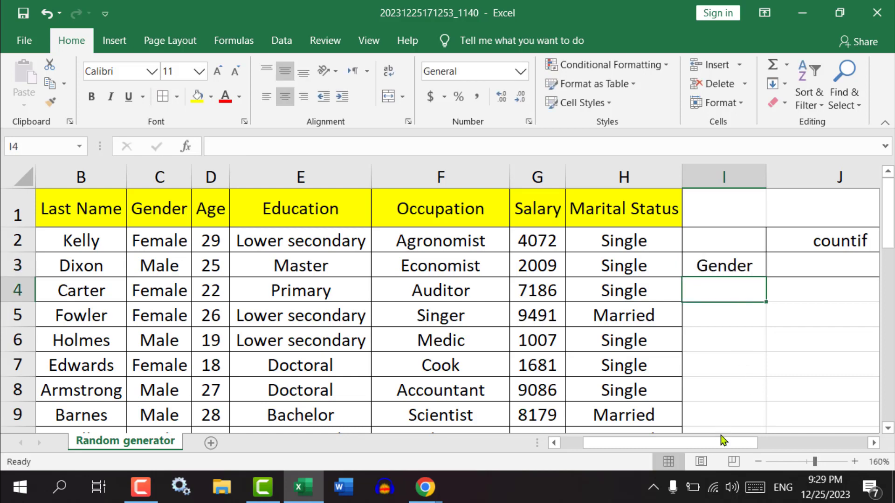
Step: Start a COUNTIF formula in cell J3, next to the Gender label
{"action": "left_click_drag", "start_coordinate": [720, 445], "coordinate": [780, 430]}
{"action": "left_click", "coordinate": [786, 266]}
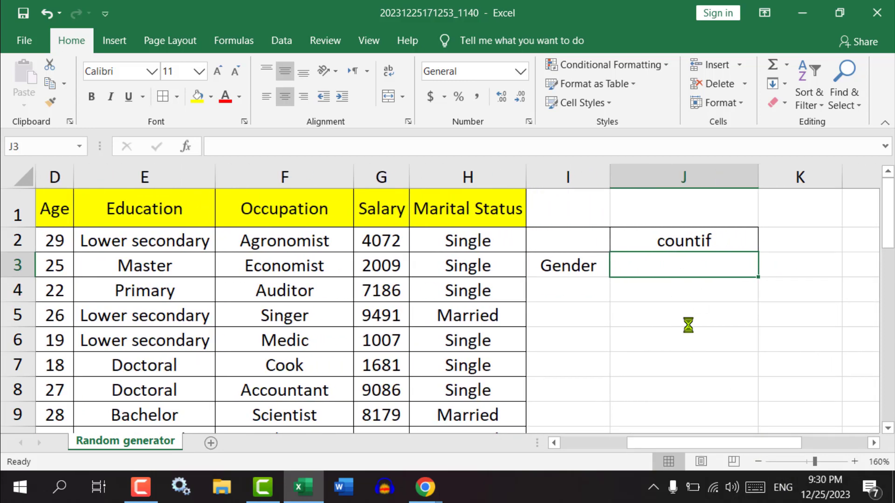
{"action": "scroll", "coordinate": [688, 326], "scroll_direction": "up", "scroll_amount": 2, "text": "ctrl"}
{"action": "scroll", "coordinate": [739, 356], "scroll_direction": "up", "scroll_amount": 1}
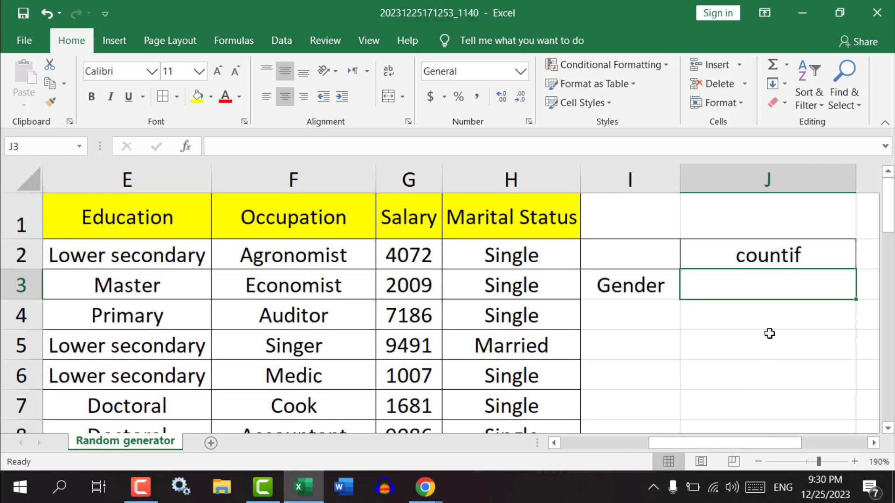
{"action": "type", "text": "="}
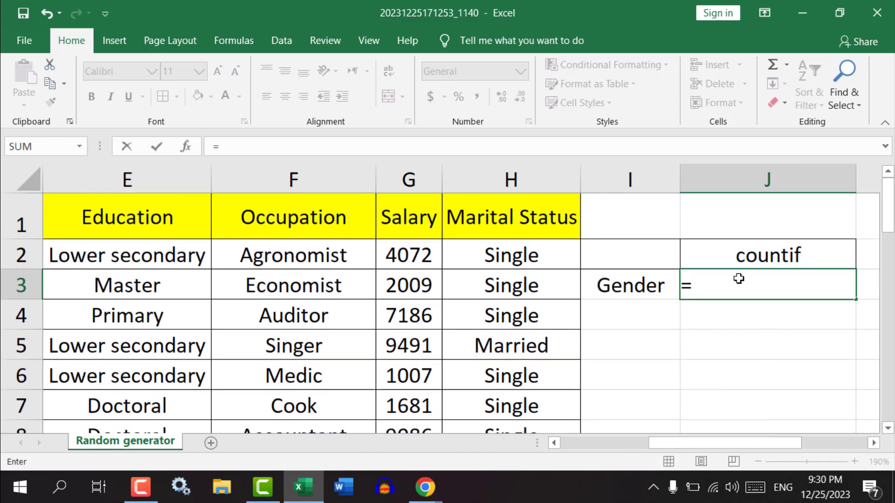
{"action": "type", "text": "cou"}
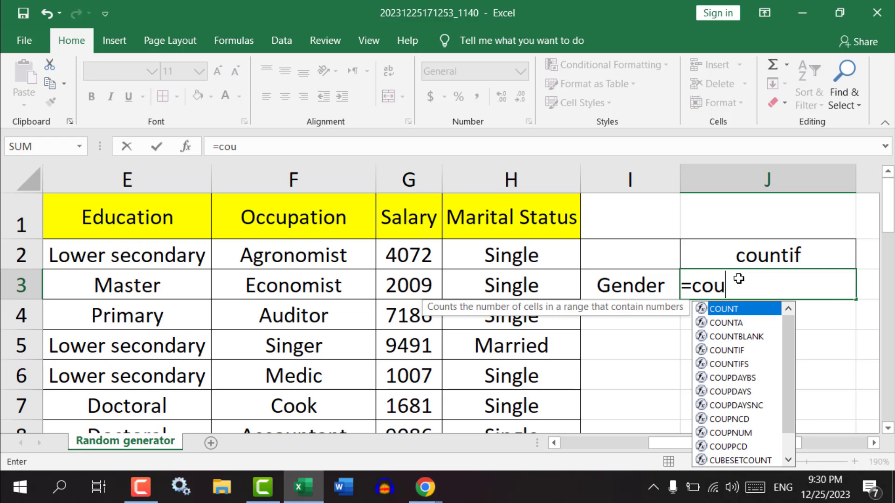
{"action": "type", "text": "nt"}
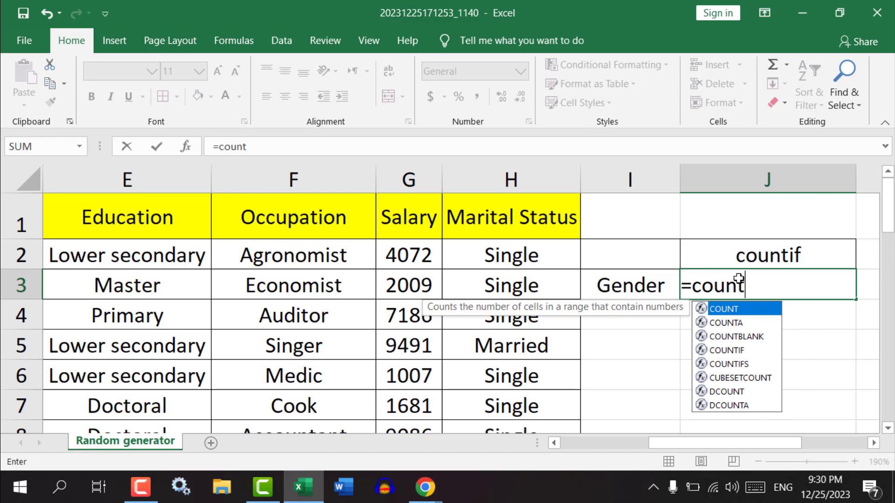
{"action": "key", "text": "Down"}
{"action": "key", "text": "Down"}
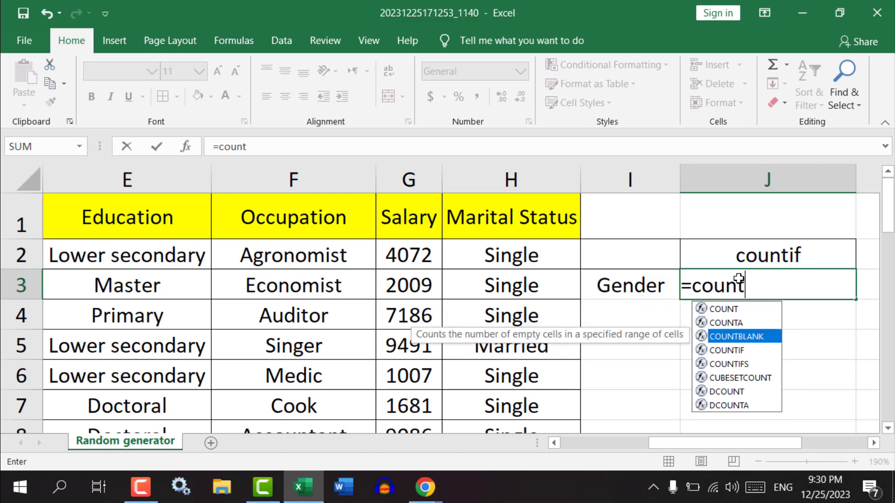
{"action": "key", "text": "Down"}
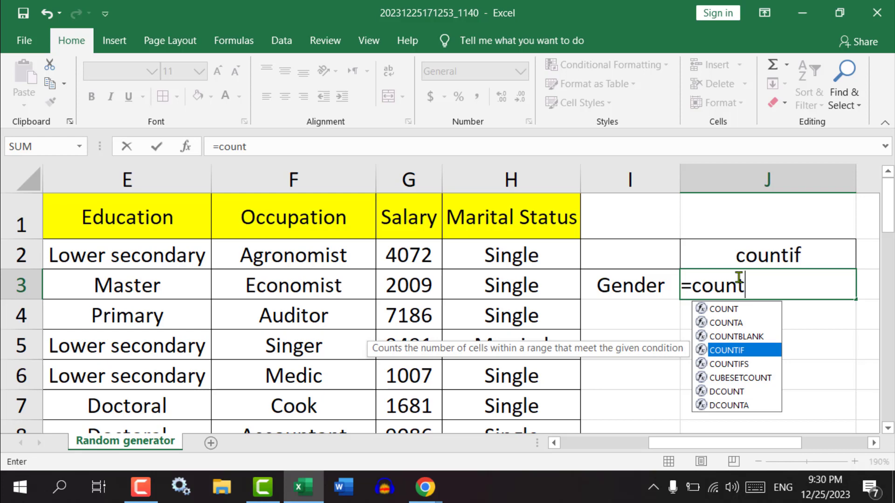
{"action": "double_click", "coordinate": [718, 350]}
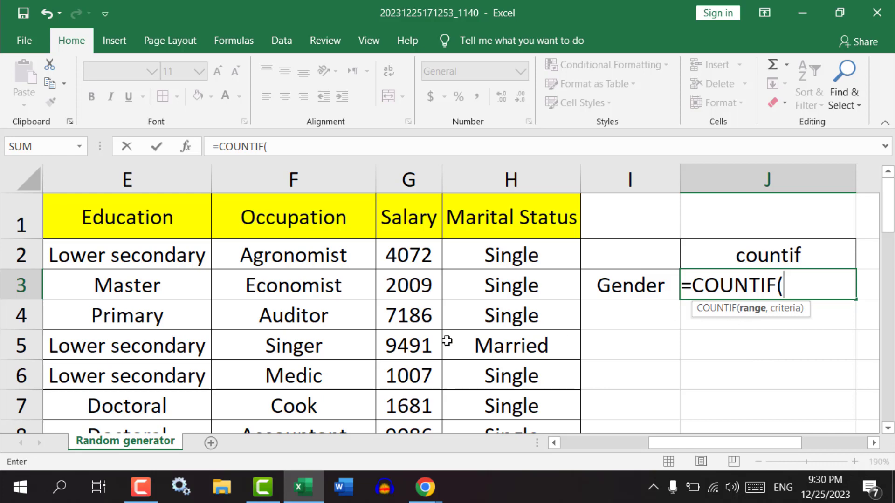
Step: Set the whole Gender column, C:C, as the range of the COUNTIF formula
{"action": "left_click_drag", "start_coordinate": [704, 445], "coordinate": [638, 460]}
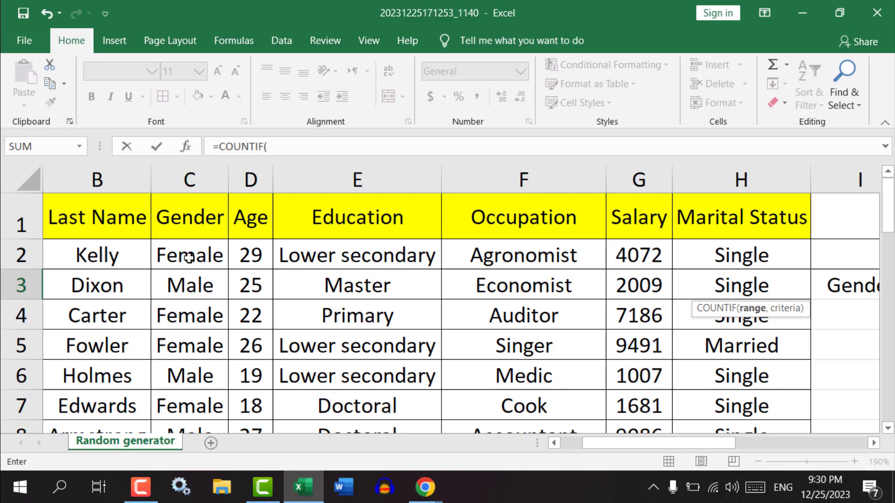
{"action": "left_click_drag", "start_coordinate": [189, 258], "coordinate": [183, 404]}
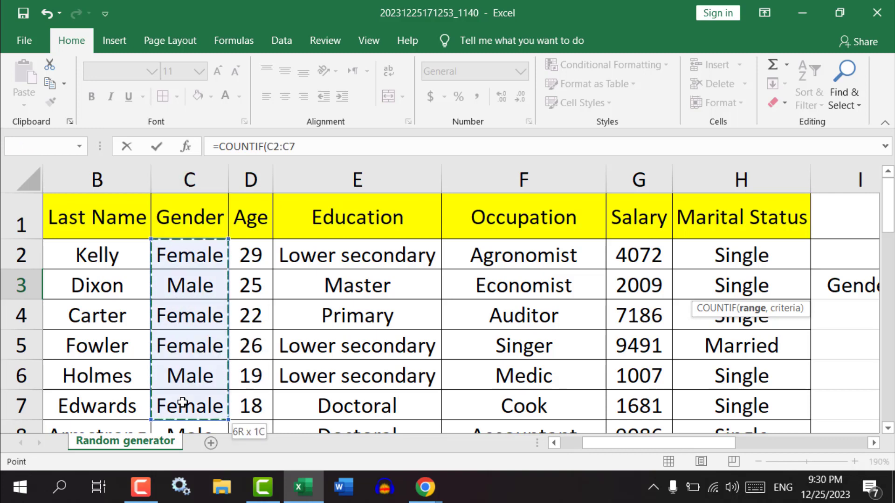
{"action": "left_click", "coordinate": [181, 180]}
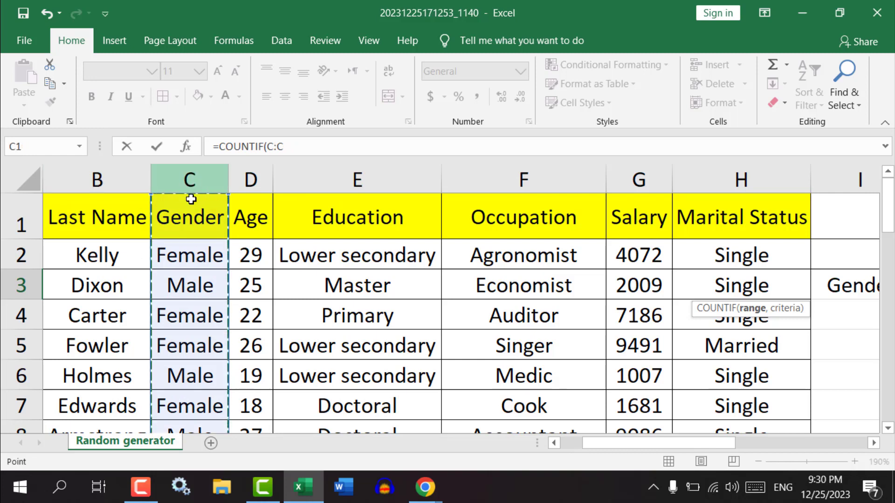
Step: Change the range of the COUNTIF formula in J3 to the gender entries in C2:C31, excluding the header
{"action": "left_click", "coordinate": [183, 256]}
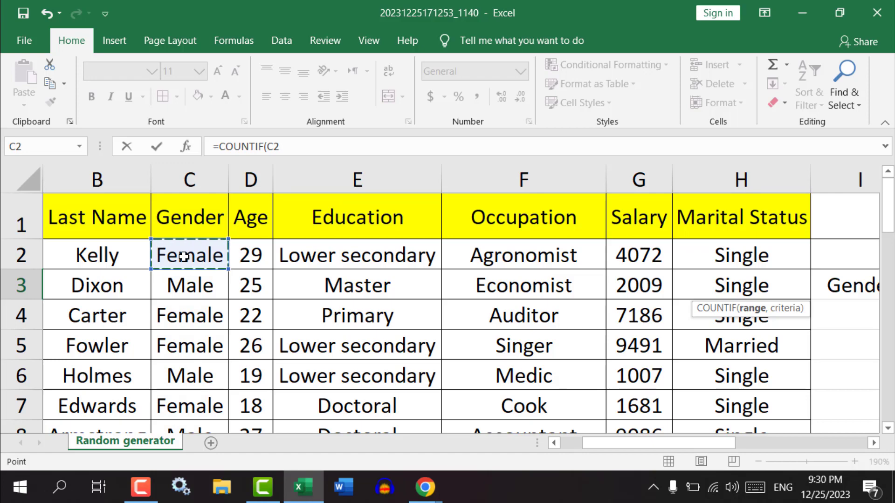
{"action": "key", "text": "ctrl+shift+Down"}
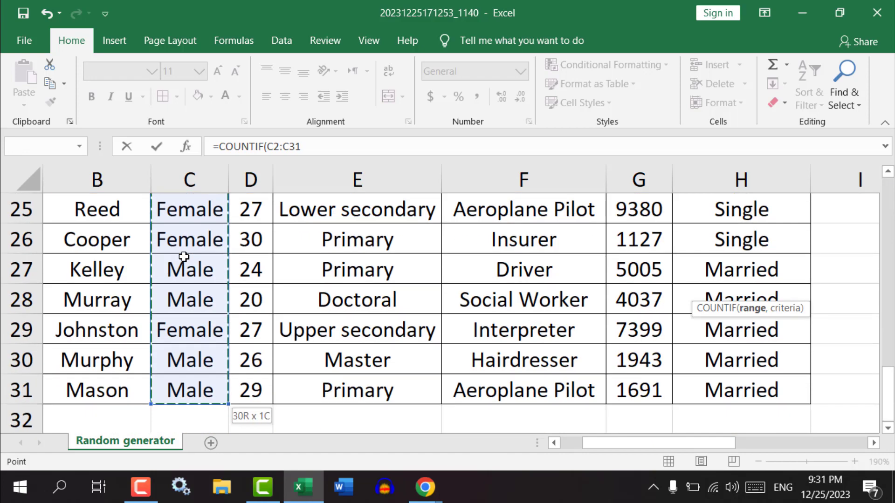
{"action": "left_click_drag", "start_coordinate": [641, 444], "coordinate": [717, 447]}
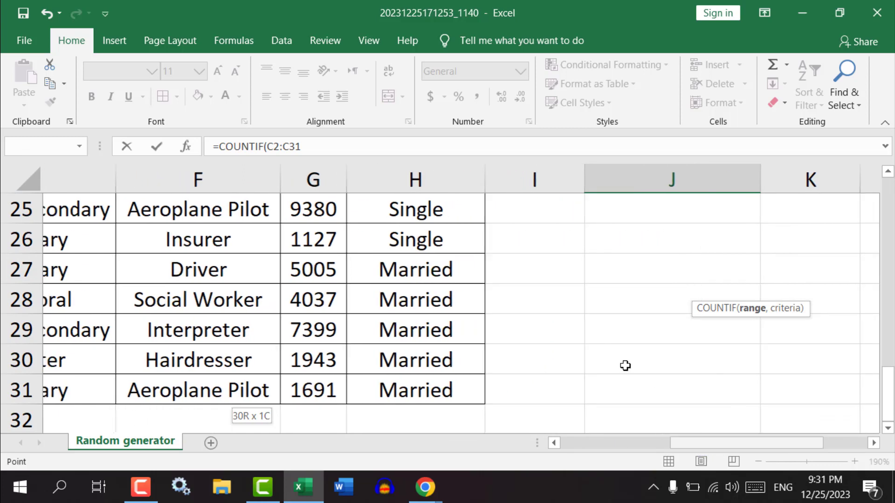
{"action": "scroll", "coordinate": [572, 296], "scroll_direction": "up", "scroll_amount": 5}
{"action": "scroll", "coordinate": [572, 297], "scroll_direction": "up", "scroll_amount": 3}
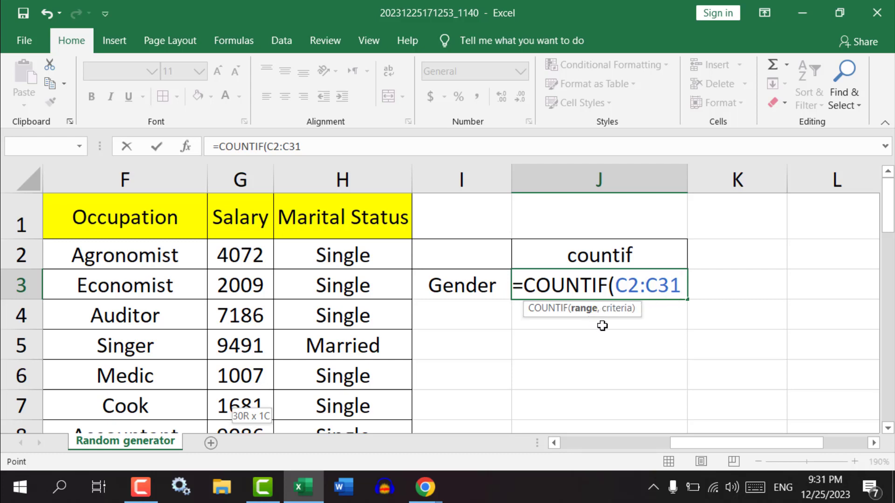
Step: Complete the COUNTIF formula in J3 with "gender" as its criterion
{"action": "type", "text": ","}
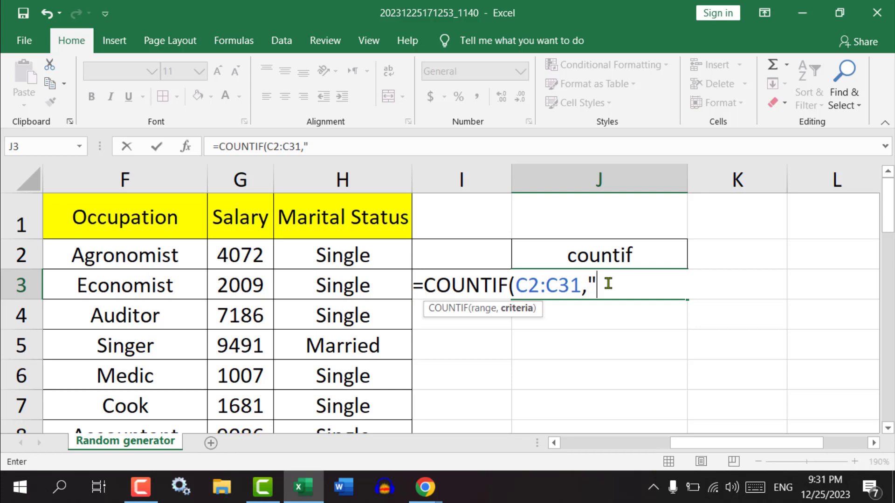
{"action": "type", "text": "gender"}
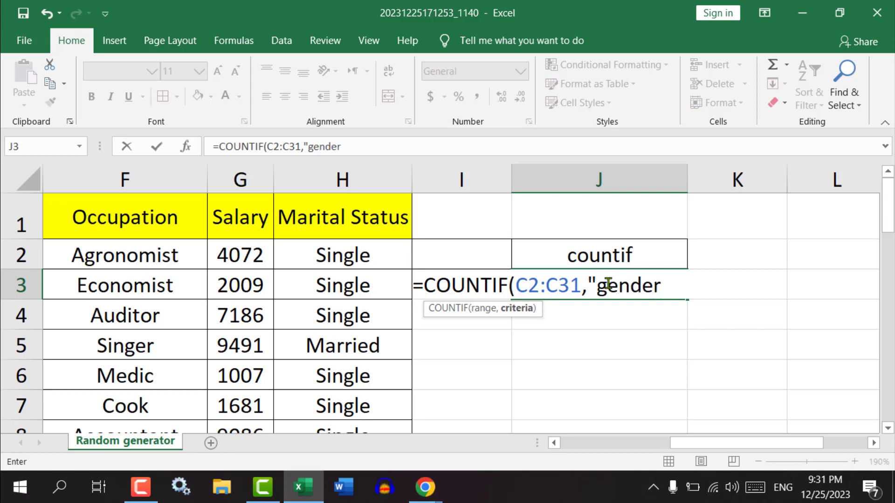
{"action": "type", "text": "\""}
{"action": "type", "text": ","}
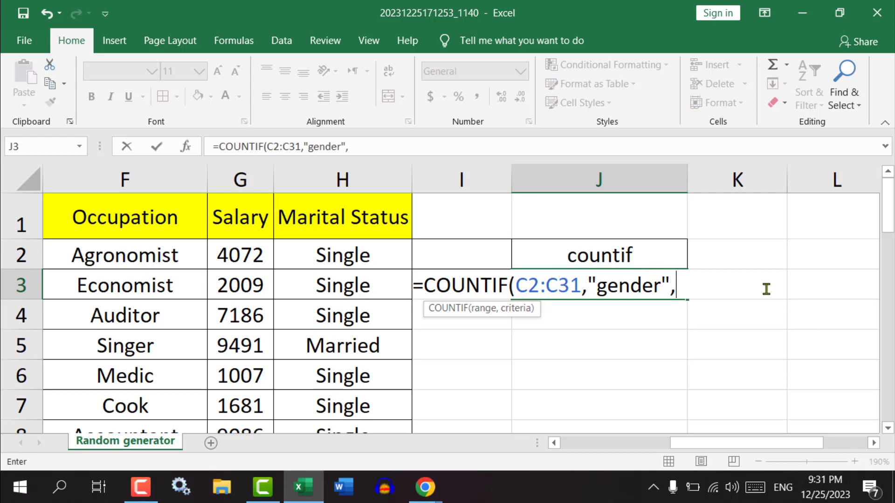
{"action": "key", "text": "BackSpace"}
{"action": "type", "text": ")"}
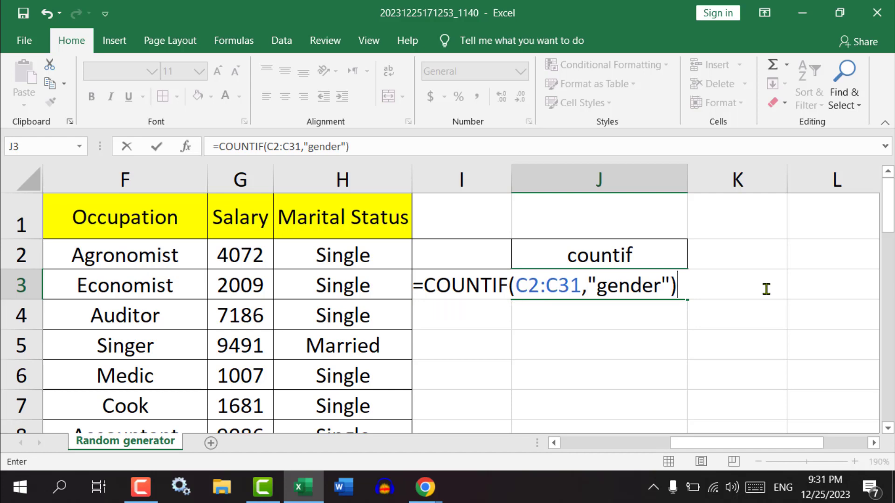
{"action": "key", "text": "Return"}
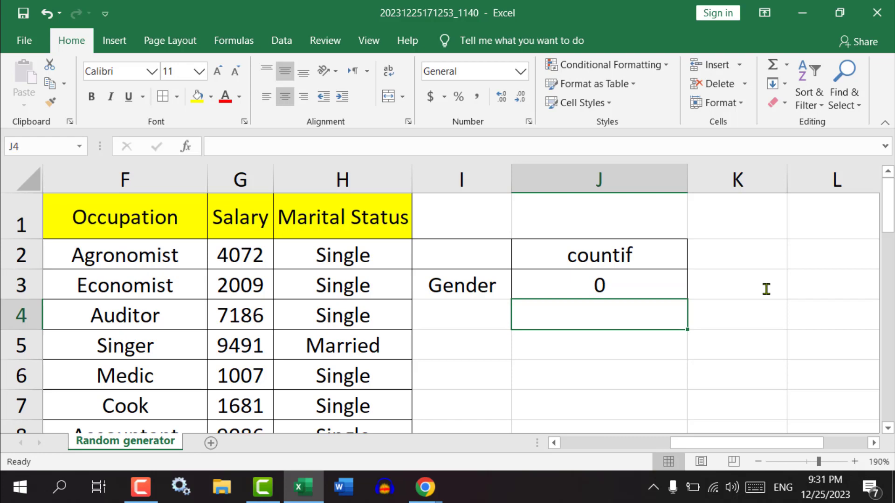
Step: Check the entries in the Gender column and change the criterion of the COUNTIF formula in J3 to "male"
{"action": "left_click_drag", "start_coordinate": [717, 446], "coordinate": [515, 463]}
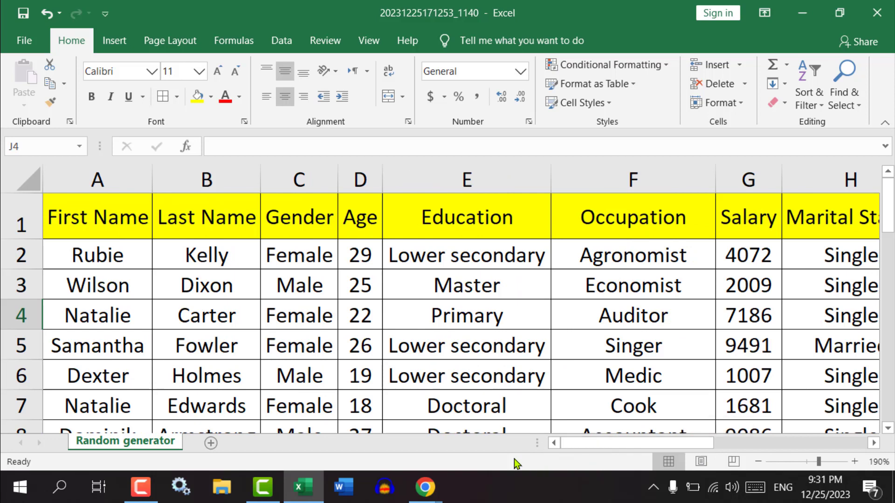
{"action": "left_click_drag", "start_coordinate": [289, 314], "coordinate": [293, 394]}
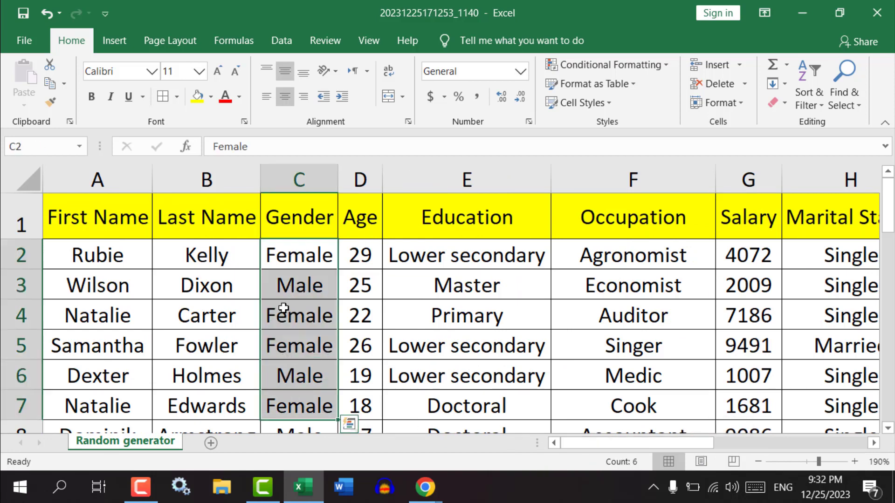
{"action": "left_click", "coordinate": [299, 254]}
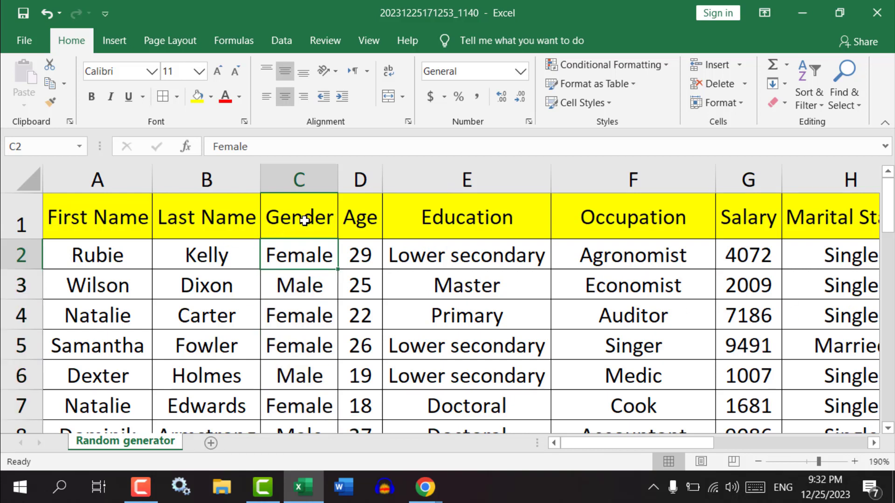
{"action": "left_click", "coordinate": [305, 221]}
{"action": "left_click_drag", "start_coordinate": [299, 257], "coordinate": [297, 321]}
{"action": "left_click_drag", "start_coordinate": [598, 448], "coordinate": [715, 443]}
{"action": "double_click", "coordinate": [607, 289]}
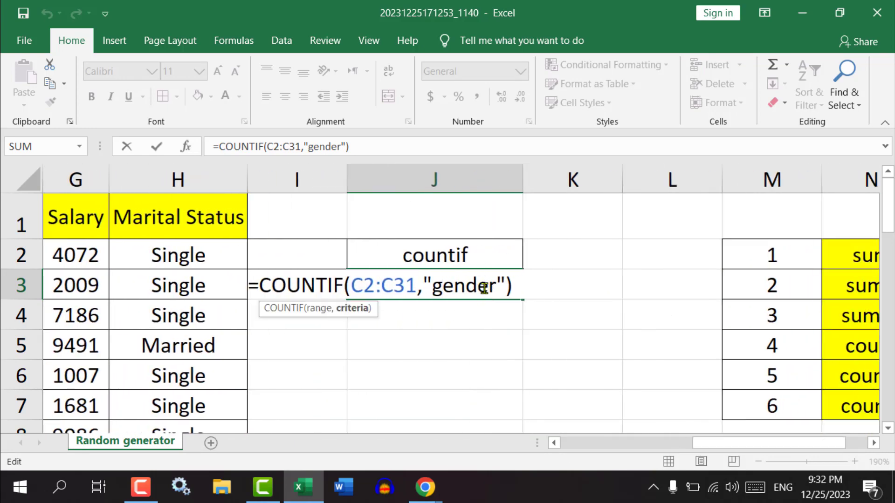
{"action": "left_click_drag", "start_coordinate": [494, 287], "coordinate": [432, 292]}
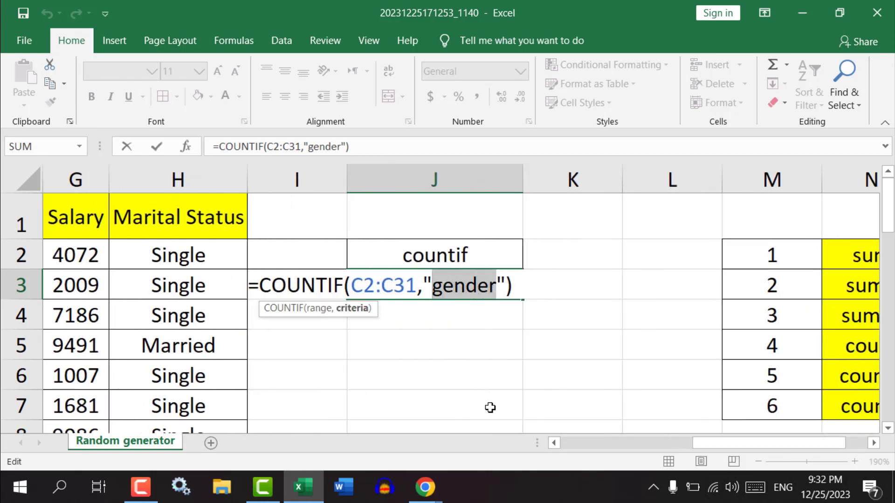
{"action": "type", "text": "male"}
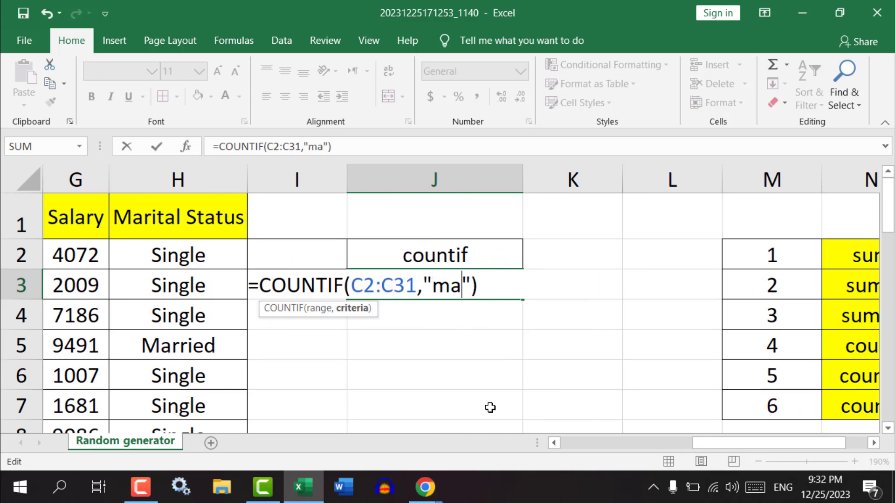
{"action": "key", "text": "Return"}
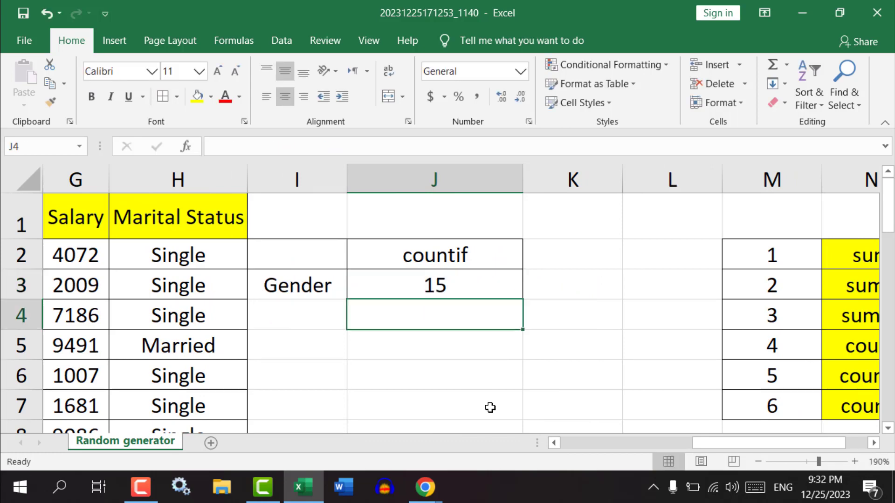
Step: Replace the countif heading in cell J2 with "gender"
{"action": "left_click", "coordinate": [456, 289]}
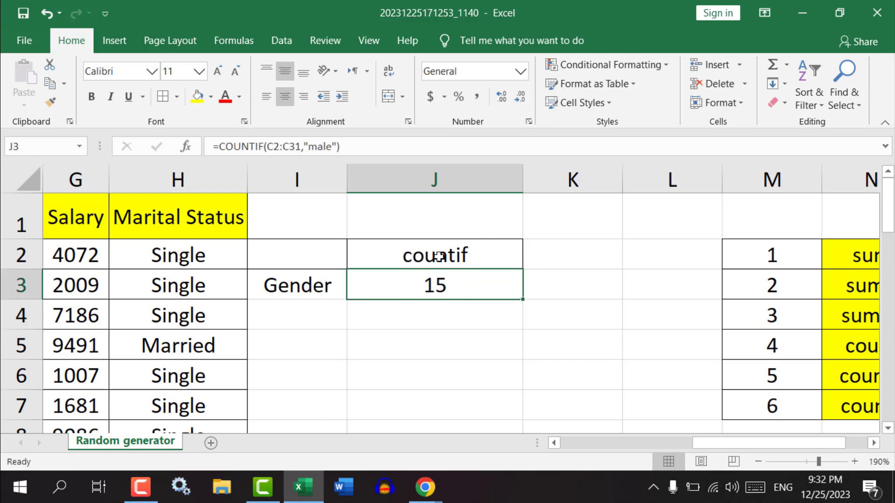
{"action": "left_click", "coordinate": [409, 254]}
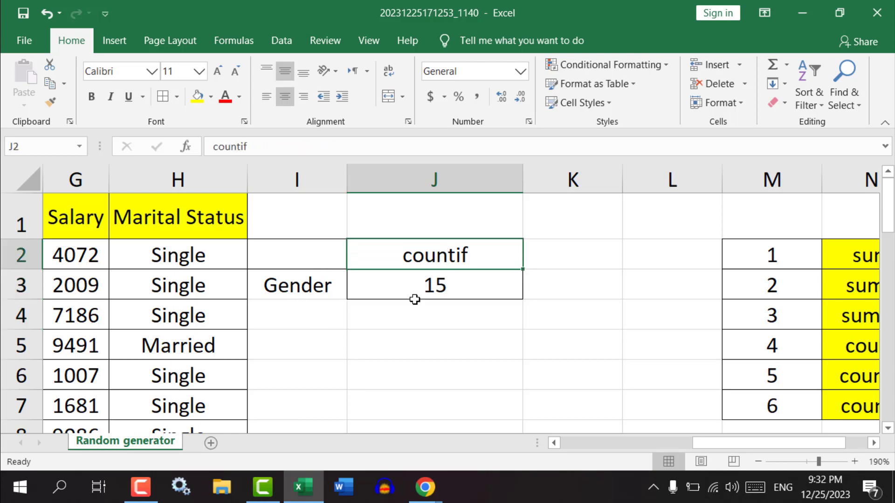
{"action": "key", "text": "F2"}
{"action": "type", "text": "gen"}
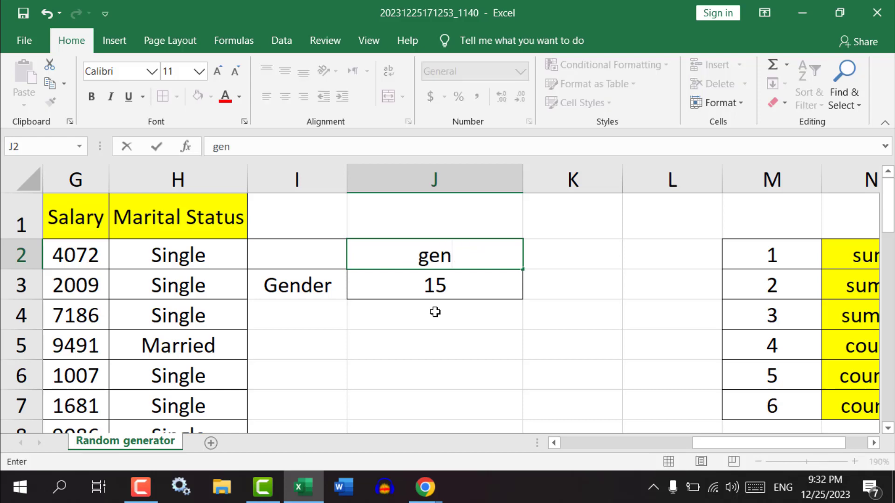
{"action": "type", "text": "der"}
{"action": "key", "text": "Return"}
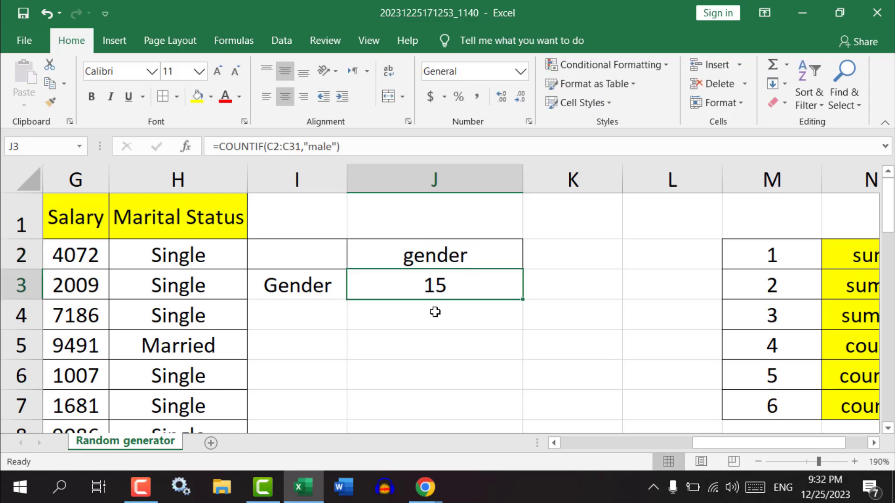
Step: Replace the label in cell I3, beside the COUNTIF formula, with "male"
{"action": "left_click", "coordinate": [295, 286]}
{"action": "type", "text": "male"}
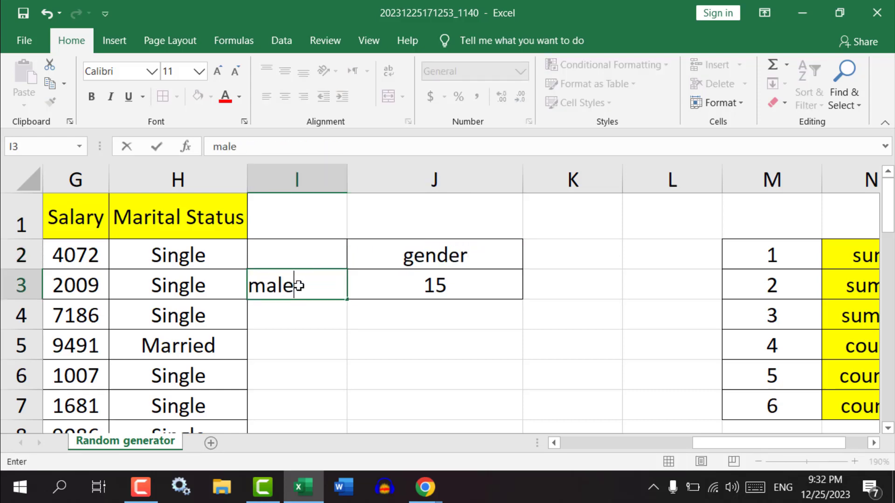
{"action": "key", "text": "Return"}
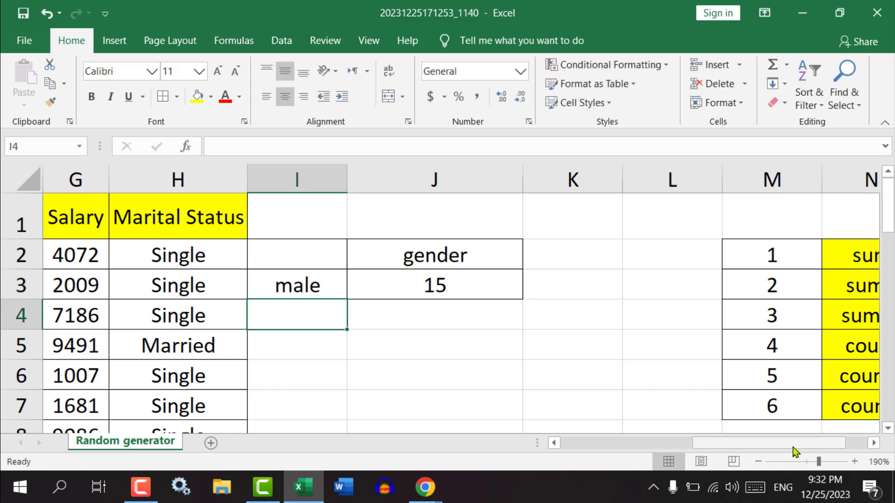
Step: Fill the COUNTIF formula from J3 down into J4 and inspect the range and criterion of the copy
{"action": "left_click_drag", "start_coordinate": [792, 447], "coordinate": [773, 441]}
{"action": "left_click", "coordinate": [606, 291]}
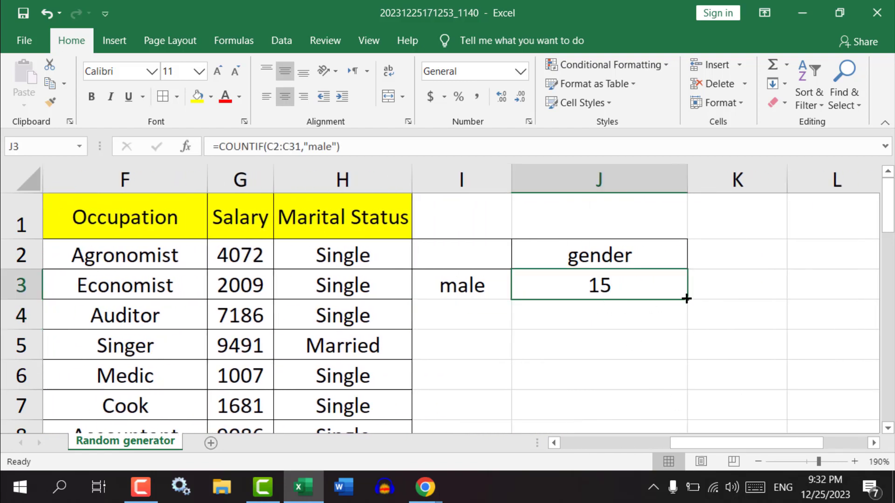
{"action": "left_click_drag", "start_coordinate": [686, 299], "coordinate": [695, 340]}
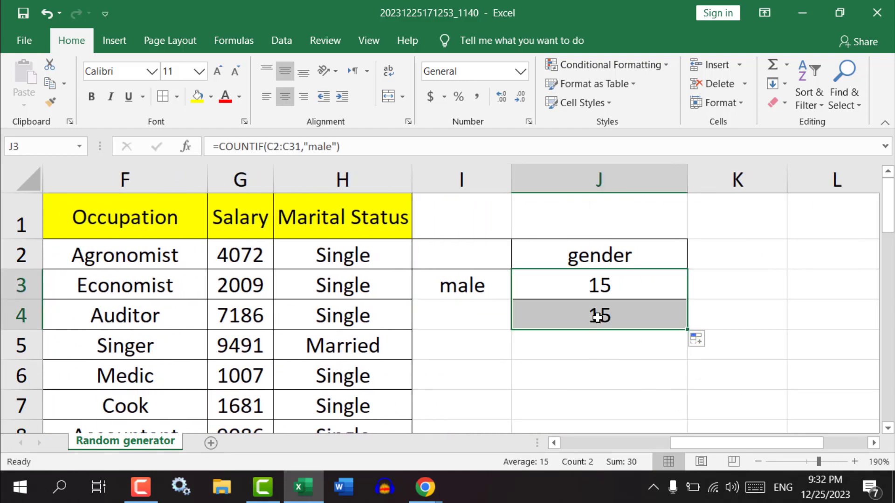
{"action": "left_click", "coordinate": [571, 318]}
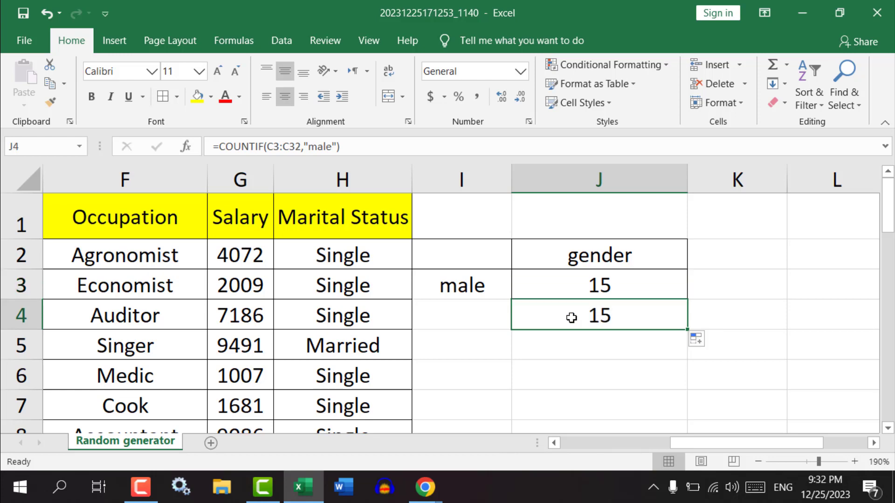
{"action": "left_click_drag", "start_coordinate": [332, 255], "coordinate": [345, 380]}
{"action": "left_click", "coordinate": [585, 282]}
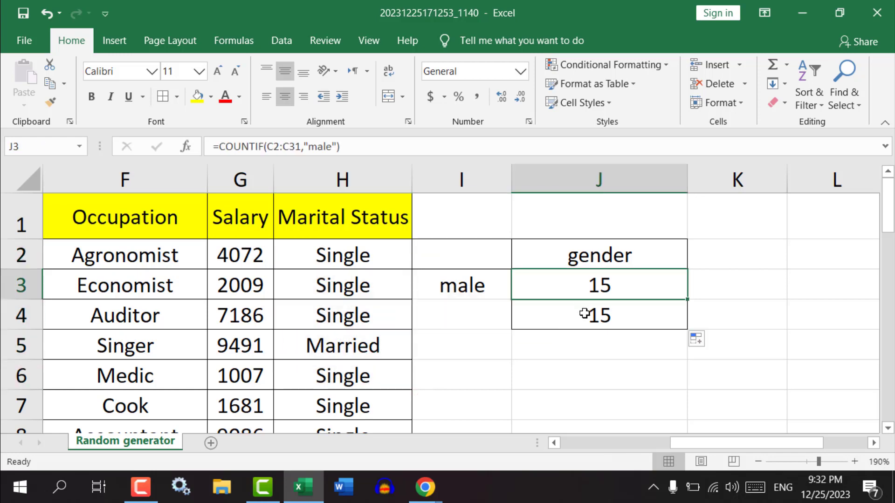
{"action": "double_click", "coordinate": [585, 313]}
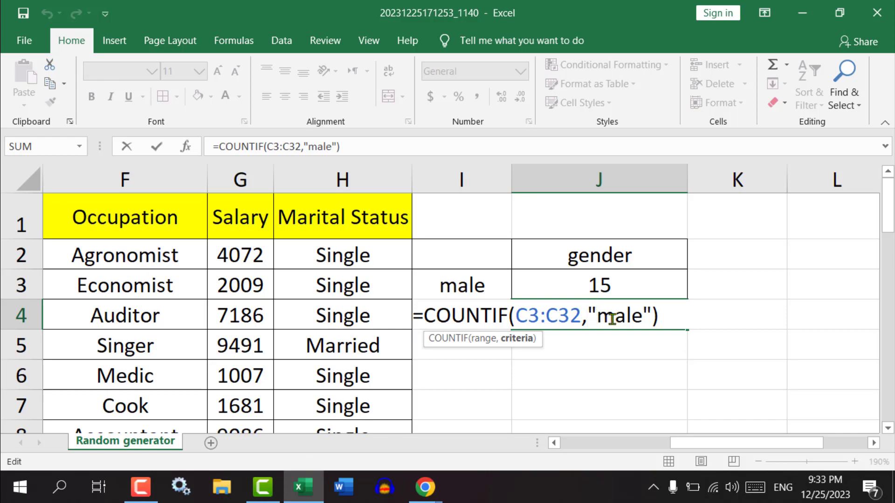
{"action": "key", "text": "Return"}
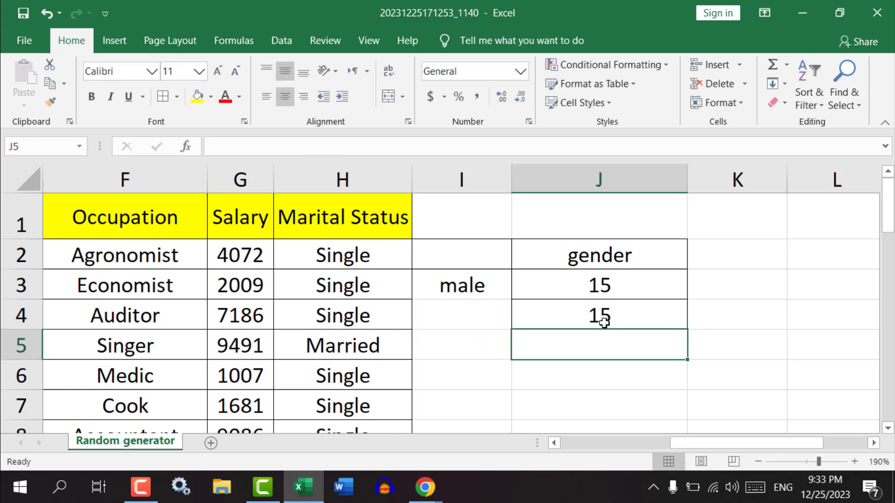
Step: Replace the text criterion of the COUNTIF formula in J3 with a reference to cell I3
{"action": "double_click", "coordinate": [578, 284]}
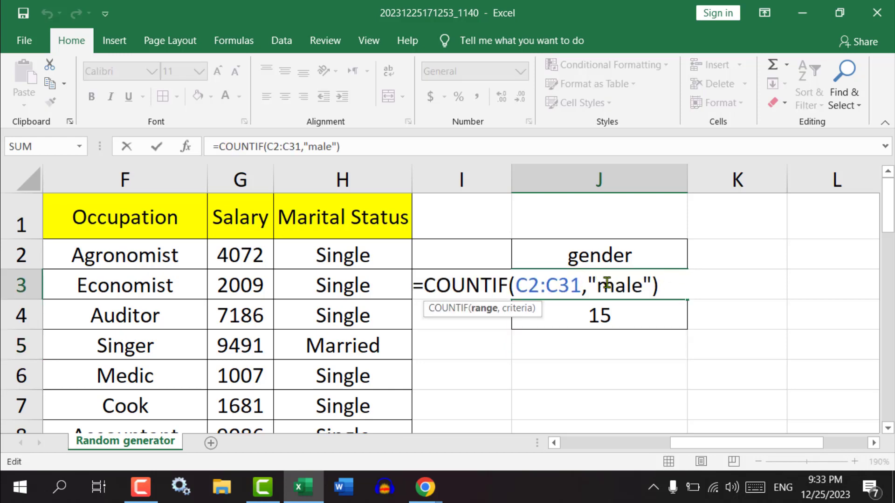
{"action": "left_click_drag", "start_coordinate": [597, 284], "coordinate": [642, 285]}
{"action": "left_click_drag", "start_coordinate": [587, 285], "coordinate": [652, 285]}
{"action": "key", "text": "BackSpace"}
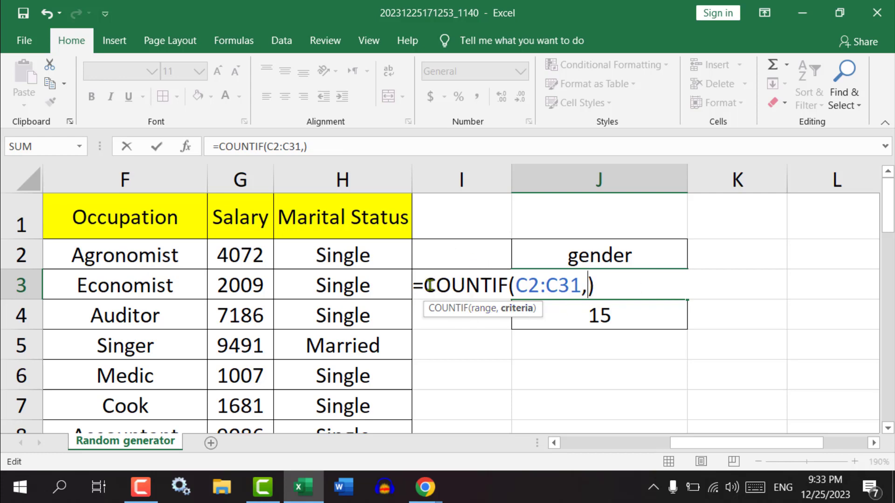
{"action": "left_click", "coordinate": [451, 253]}
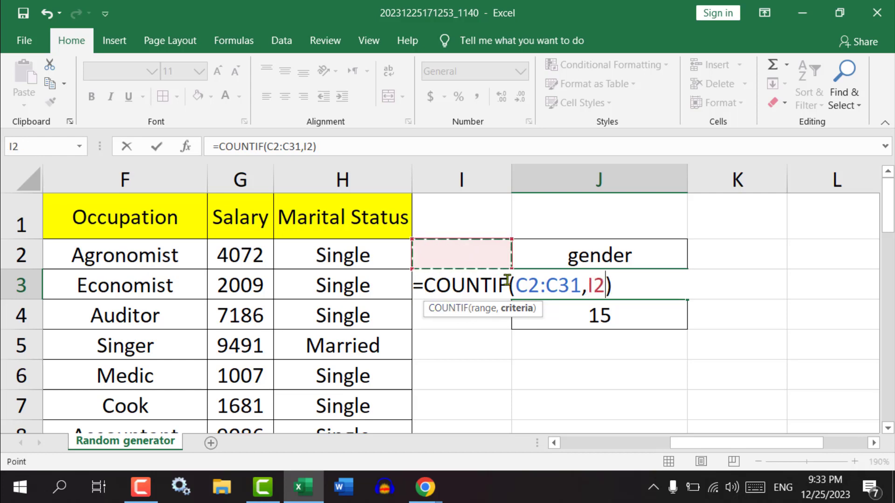
{"action": "key", "text": "Down"}
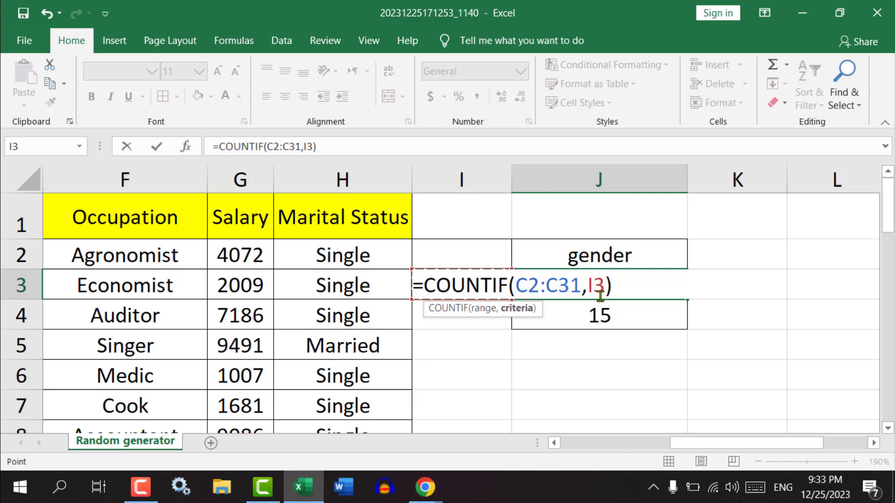
{"action": "key", "text": "Return"}
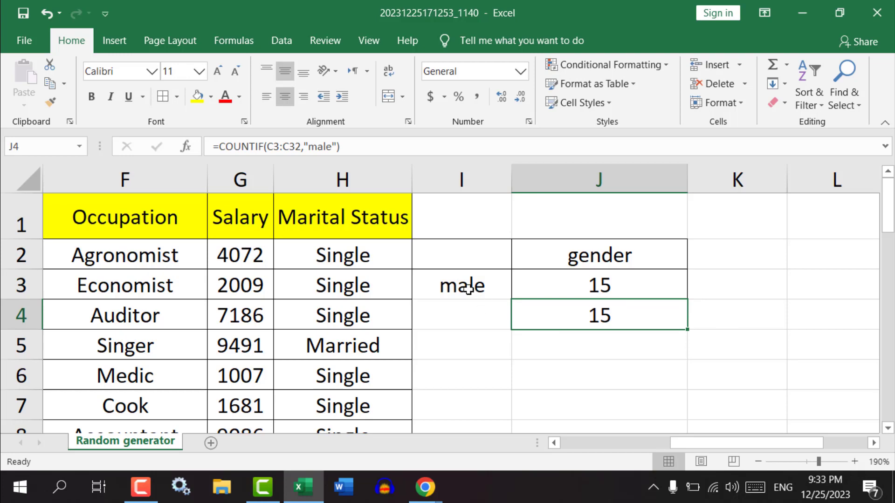
Step: Enter the label "female" in cell I4, below the male label
{"action": "left_click", "coordinate": [473, 316]}
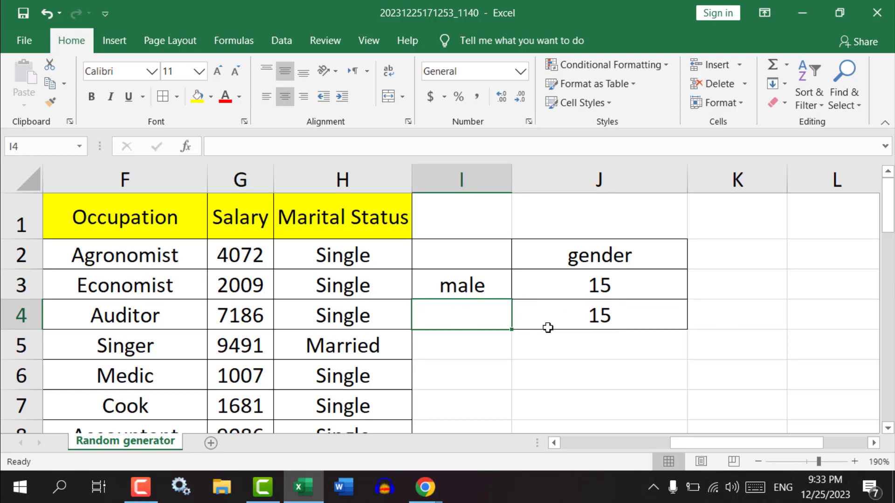
{"action": "type", "text": "female"}
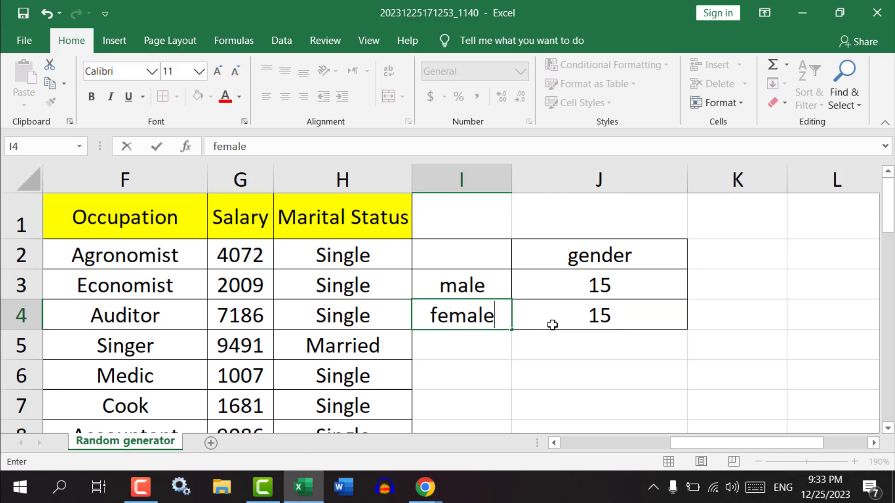
{"action": "key", "text": "Return"}
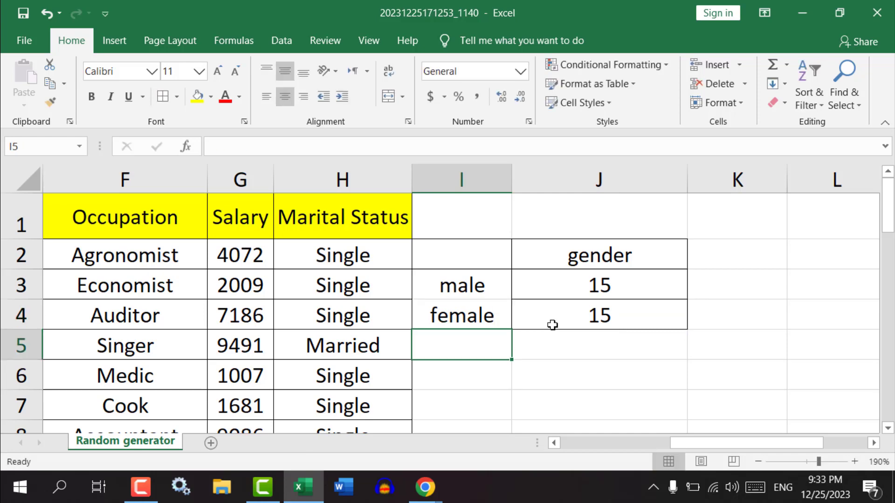
Step: Replace the "male" text criterion of the COUNTIF formula in J4 with a reference to cell I4
{"action": "double_click", "coordinate": [599, 319]}
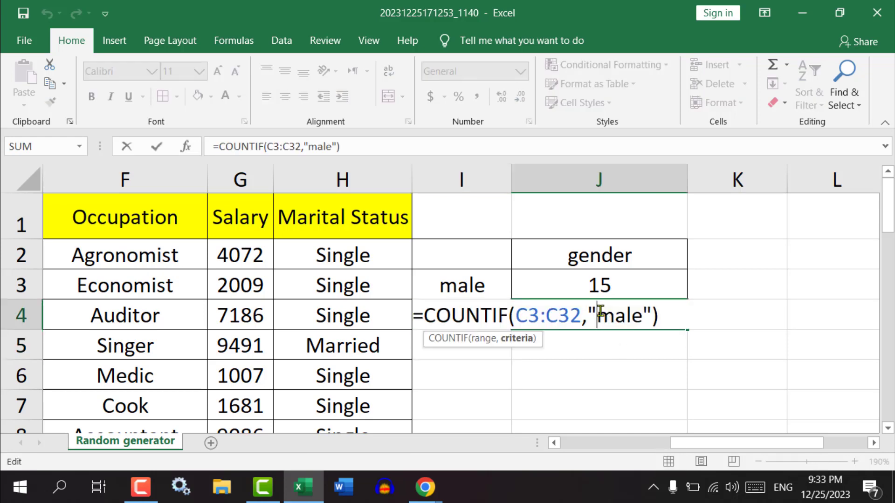
{"action": "left_click", "coordinate": [596, 315]}
{"action": "left_click_drag", "start_coordinate": [655, 315], "coordinate": [586, 315]}
{"action": "key", "text": "BackSpace"}
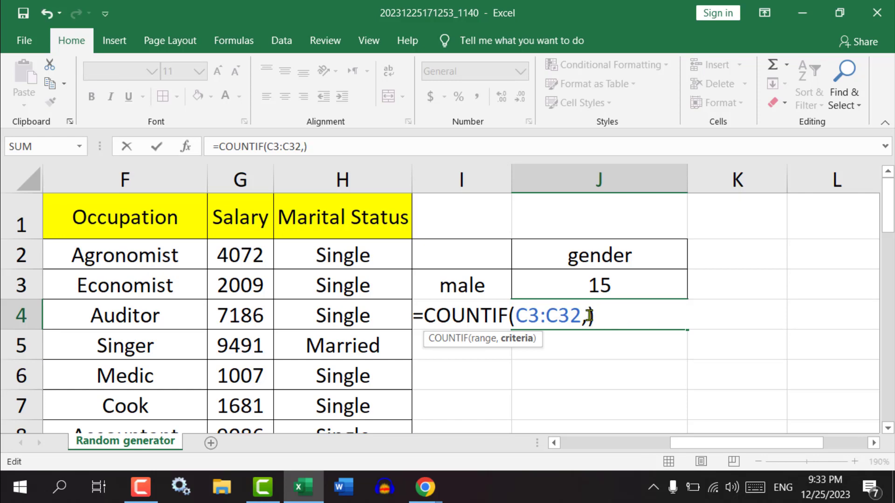
{"action": "left_click", "coordinate": [432, 286]}
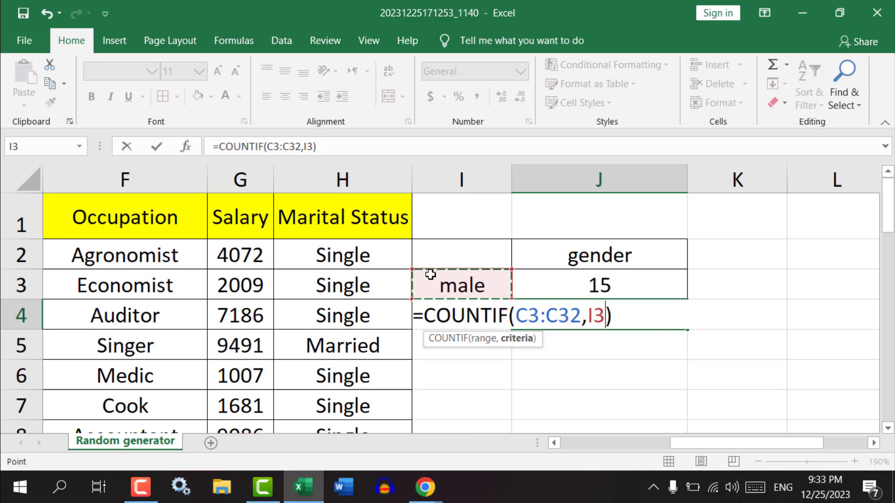
{"action": "key", "text": "Down"}
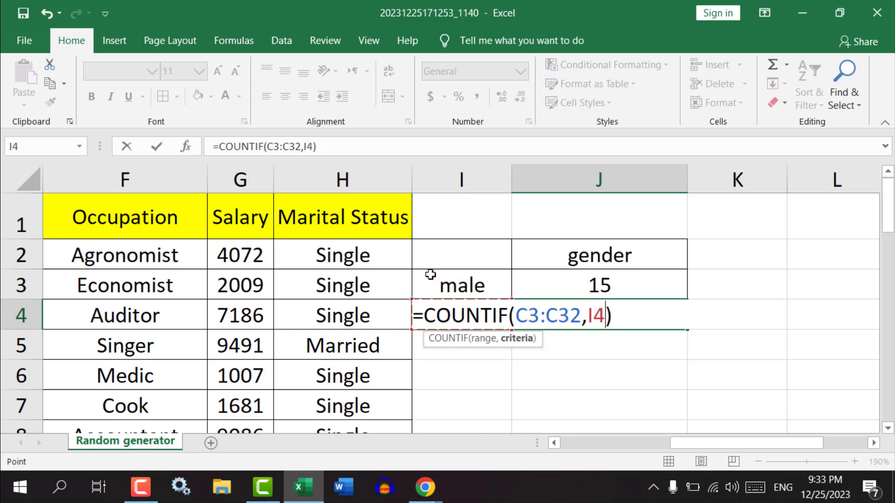
{"action": "key", "text": "Return"}
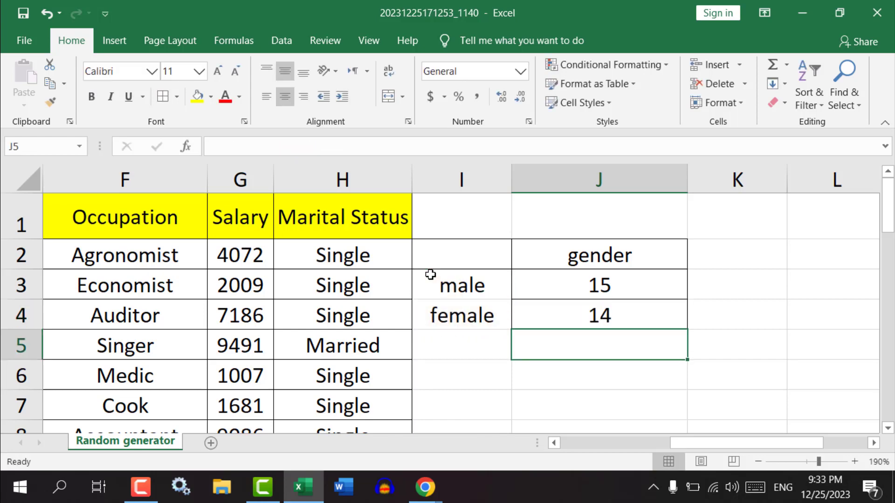
Step: Review the COUNTIF formulas in J3 and J4 against their labels in I3:I4 and the entries in the Gender column
{"action": "left_click", "coordinate": [593, 315]}
{"action": "left_click", "coordinate": [572, 286]}
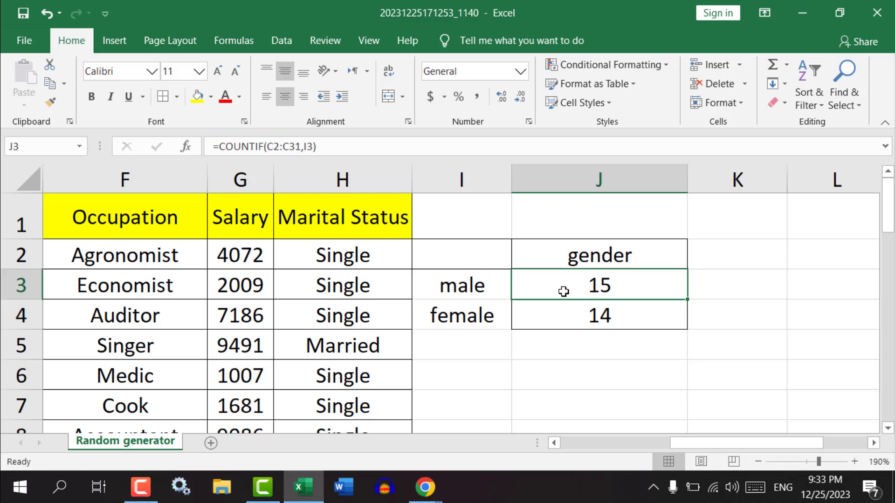
{"action": "left_click", "coordinate": [468, 314]}
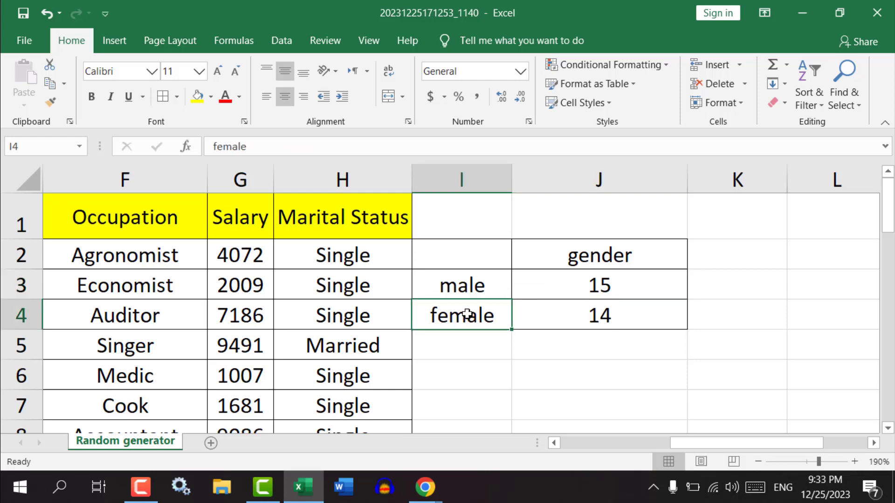
{"action": "left_click", "coordinate": [550, 284]}
{"action": "left_click", "coordinate": [554, 319]}
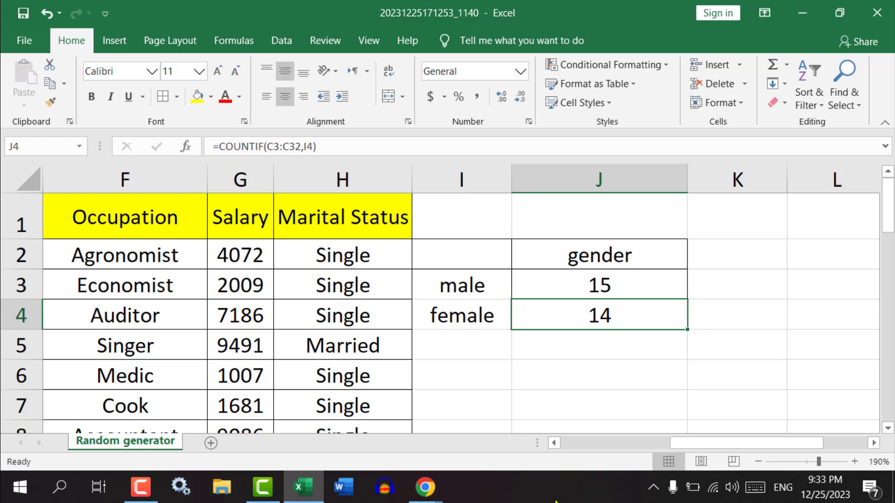
{"action": "left_click_drag", "start_coordinate": [688, 444], "coordinate": [559, 450]}
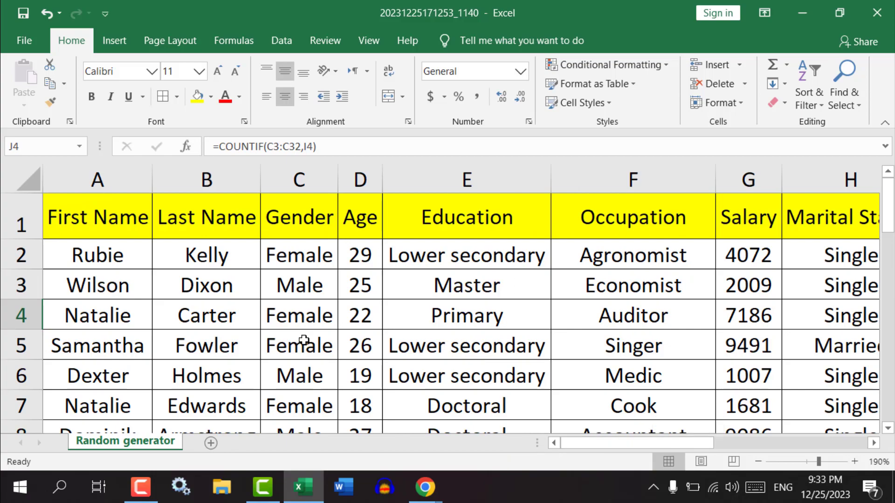
{"action": "scroll", "coordinate": [299, 307], "scroll_direction": "down", "scroll_amount": 2}
{"action": "scroll", "coordinate": [277, 359], "scroll_direction": "down", "scroll_amount": 7}
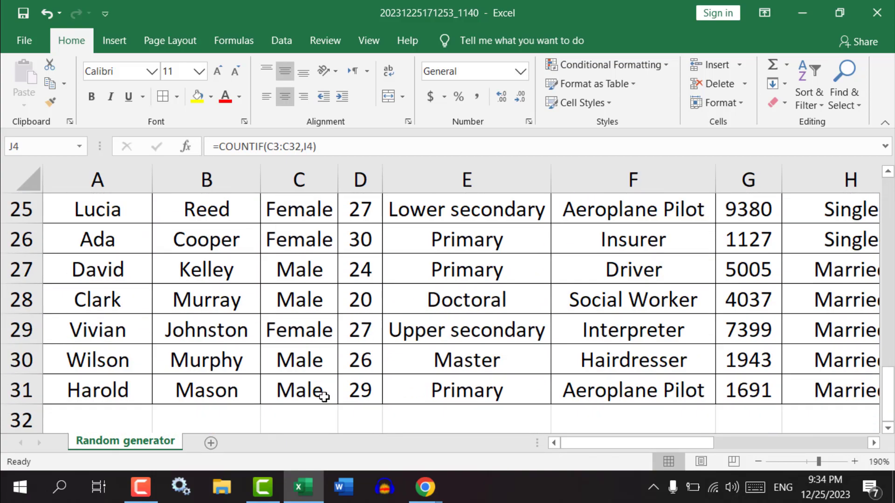
{"action": "scroll", "coordinate": [319, 392], "scroll_direction": "up", "scroll_amount": 8}
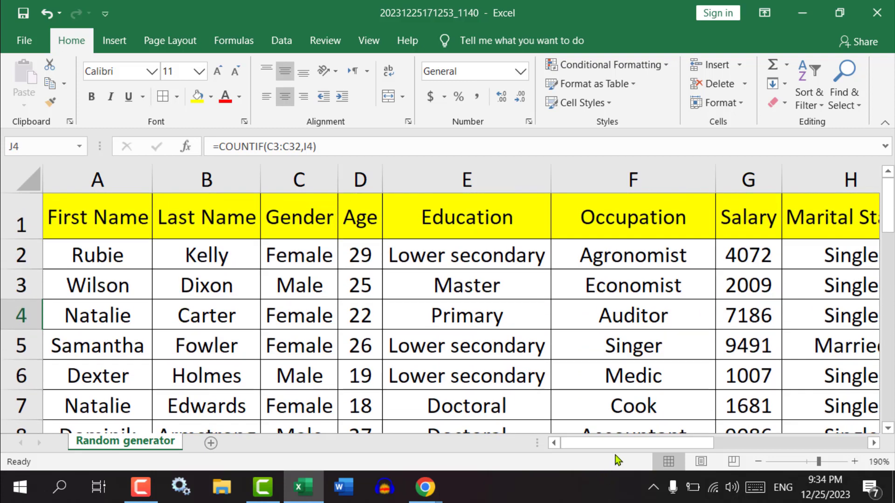
{"action": "left_click_drag", "start_coordinate": [618, 444], "coordinate": [733, 446]}
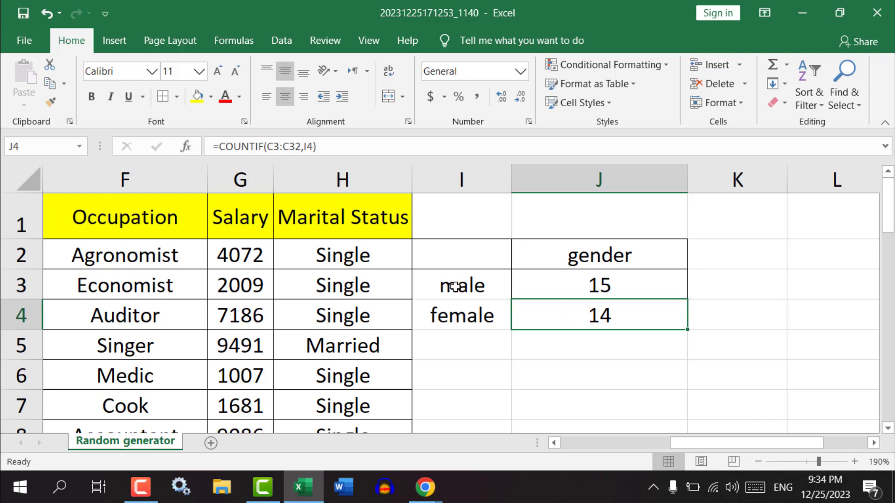
{"action": "left_click", "coordinate": [451, 321]}
{"action": "left_click_drag", "start_coordinate": [466, 286], "coordinate": [472, 316]}
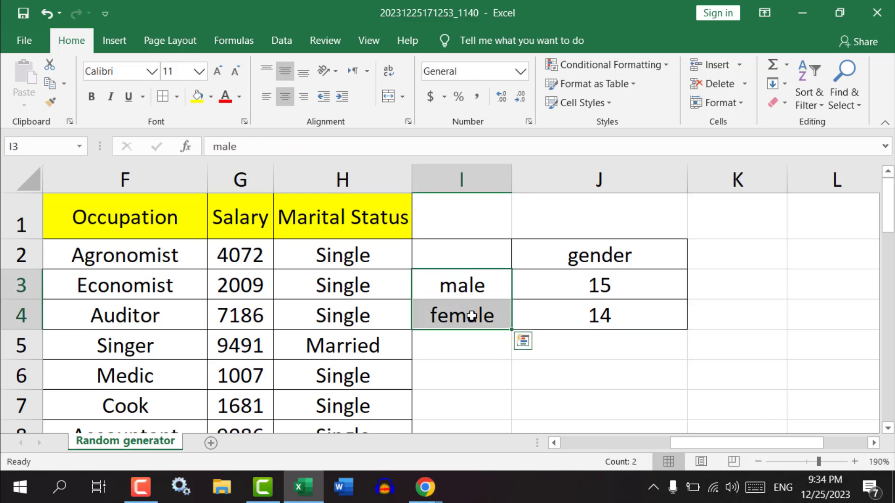
Step: Check the countif and counts entries in the numbered function list in columns M and N
{"action": "left_click_drag", "start_coordinate": [748, 444], "coordinate": [814, 448]}
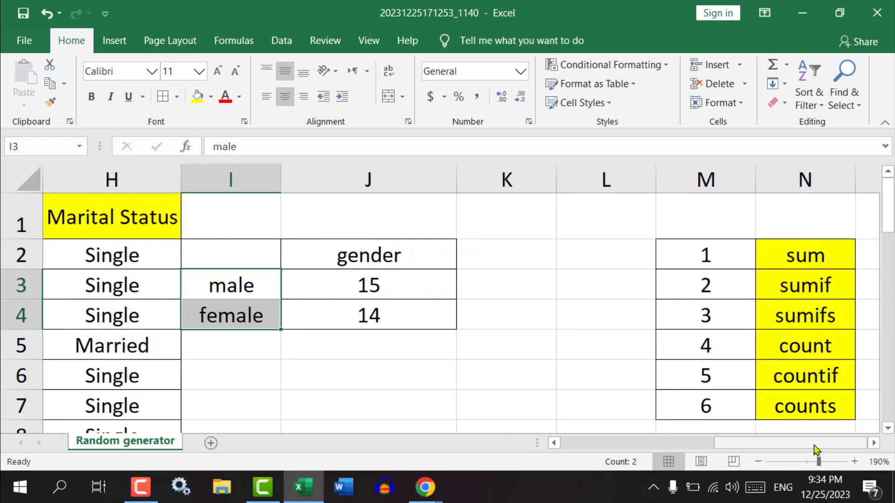
{"action": "left_click", "coordinate": [811, 376]}
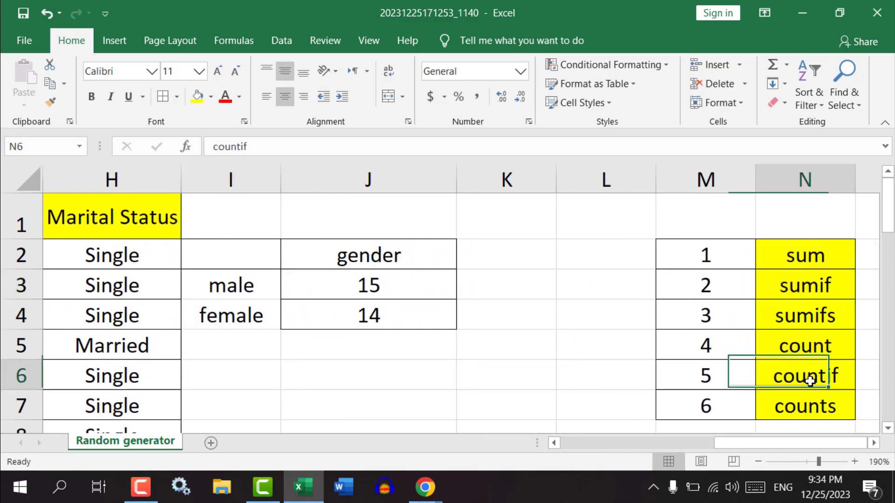
{"action": "left_click", "coordinate": [823, 407]}
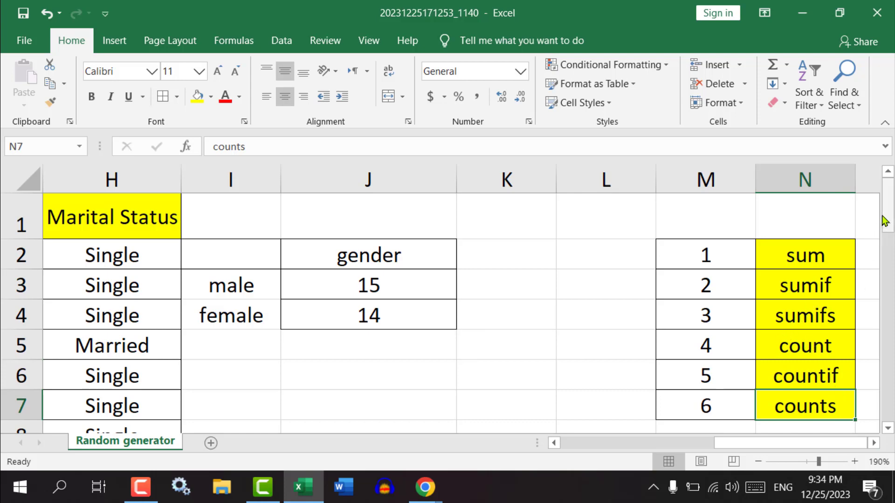
{"action": "left_click_drag", "start_coordinate": [885, 221], "coordinate": [889, 226]}
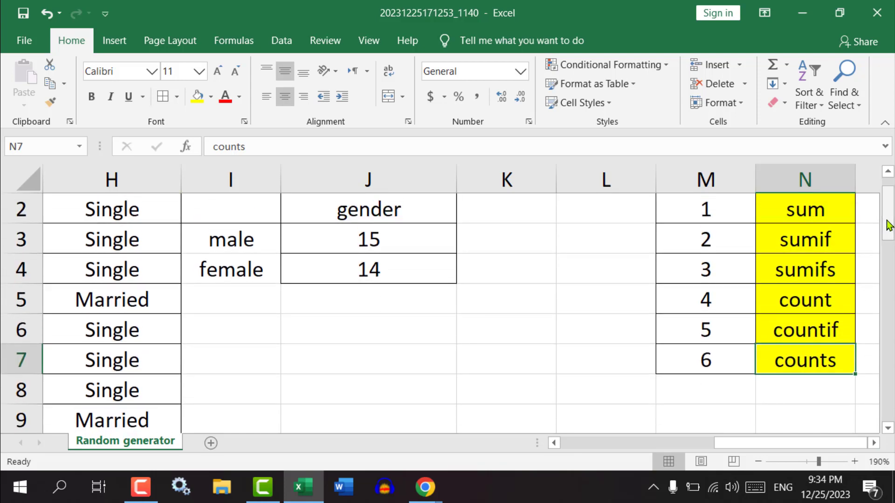
{"action": "scroll", "coordinate": [487, 344], "scroll_direction": "down", "scroll_amount": 2}
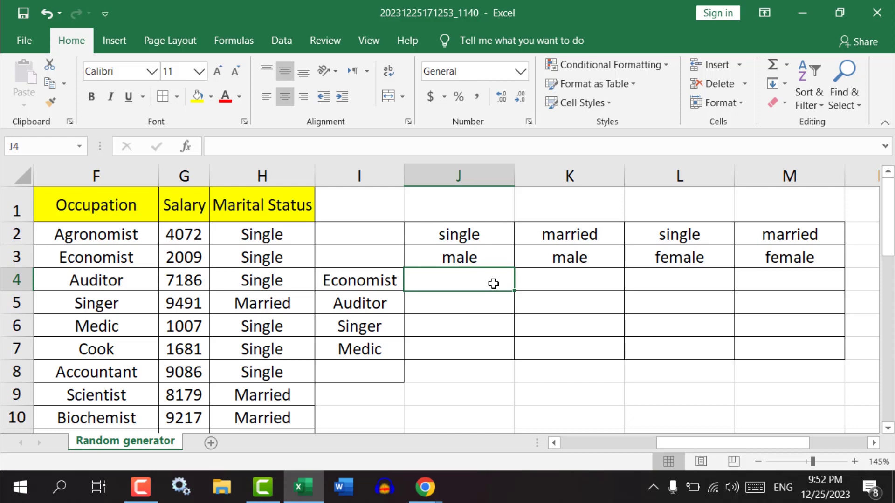
Step: Begin a COUNTIFS formula in cell J4, in the Economist row under the single and male headings
{"action": "type", "text": "="}
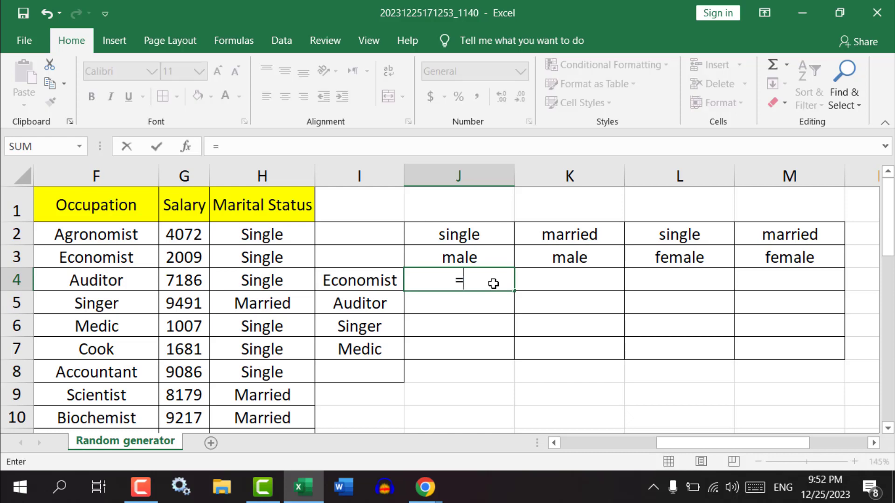
{"action": "type", "text": "coun"}
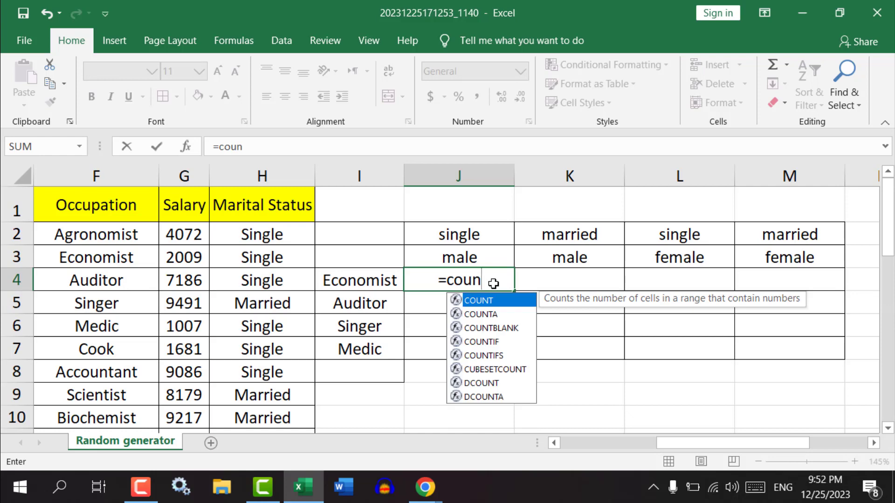
{"action": "key", "text": "Down"}
{"action": "key", "text": "Down"}
{"action": "key", "text": "Down"}
{"action": "key", "text": "Down"}
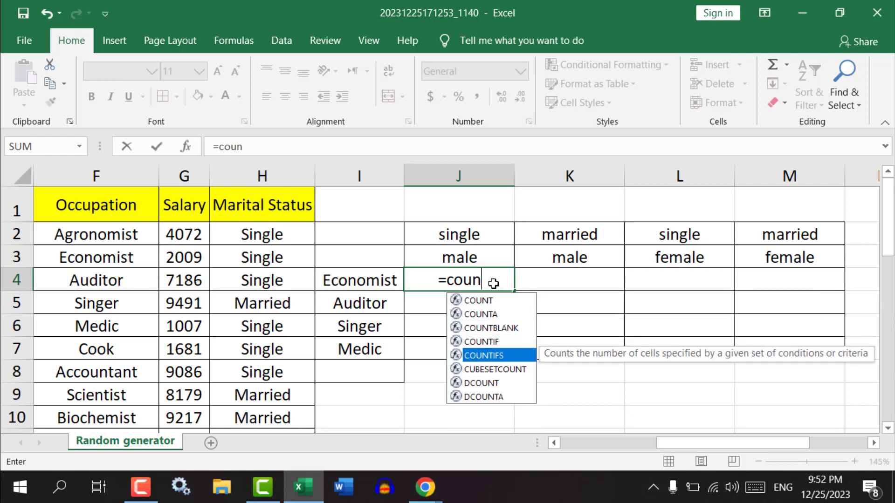
{"action": "key", "text": "Tab"}
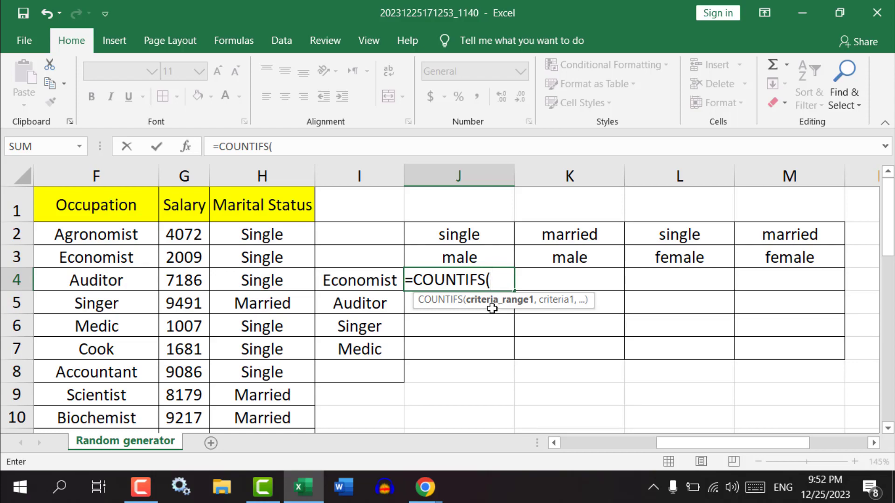
Step: Set the first criteria range of the COUNTIFS formula to the whole Occupation column as the absolute reference $F:$F
{"action": "left_click", "coordinate": [738, 445]}
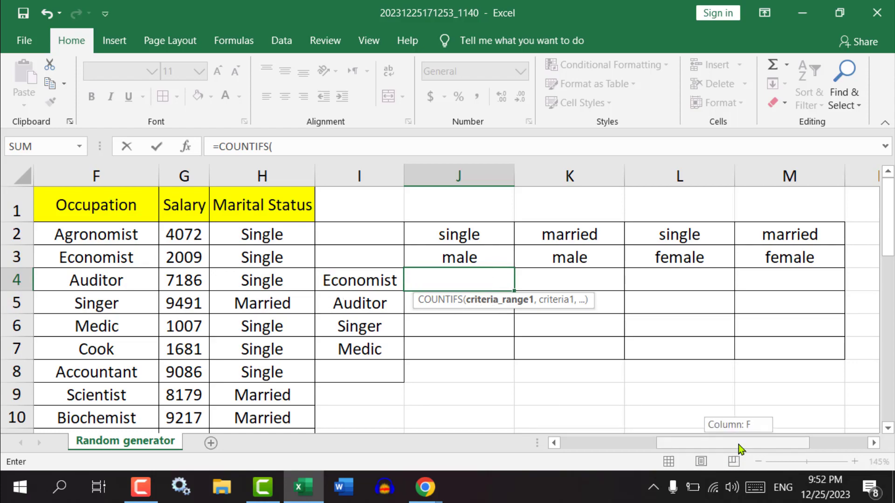
{"action": "left_click_drag", "start_coordinate": [738, 445], "coordinate": [676, 446]}
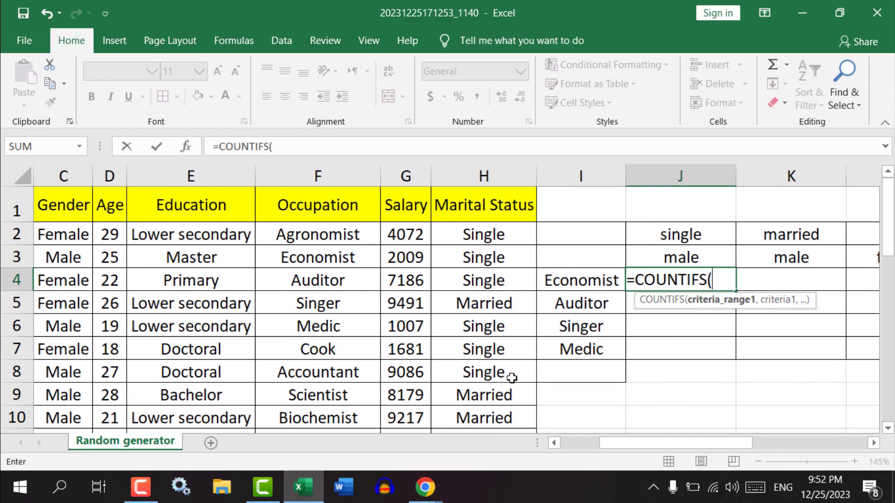
{"action": "left_click", "coordinate": [320, 176]}
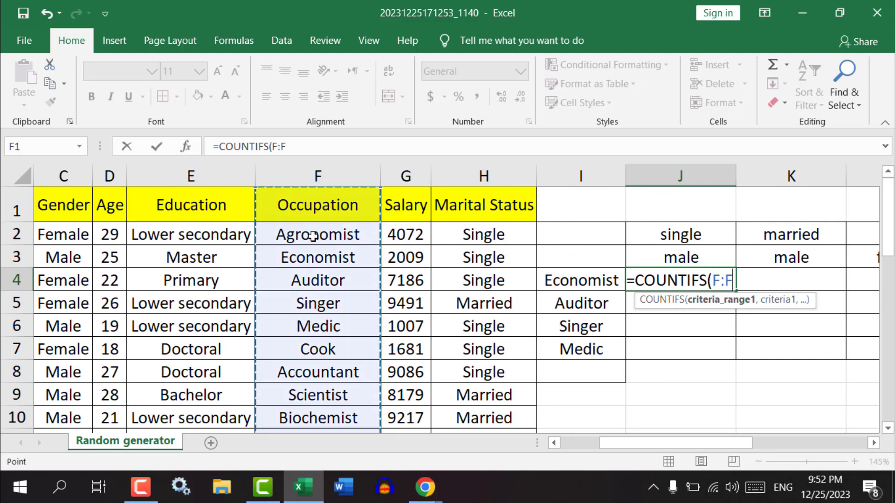
{"action": "left_click_drag", "start_coordinate": [630, 440], "coordinate": [655, 440]}
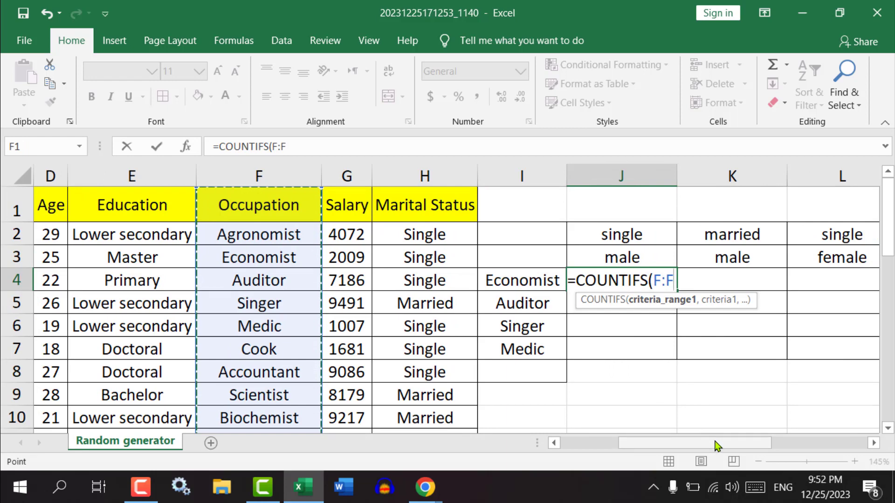
{"action": "left_click_drag", "start_coordinate": [716, 445], "coordinate": [749, 445]}
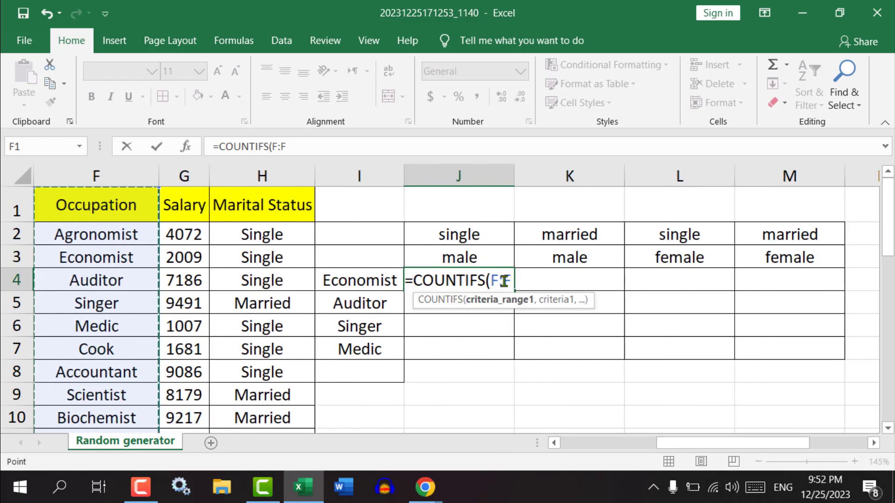
{"action": "left_click", "coordinate": [107, 176]}
{"action": "key", "text": "F4"}
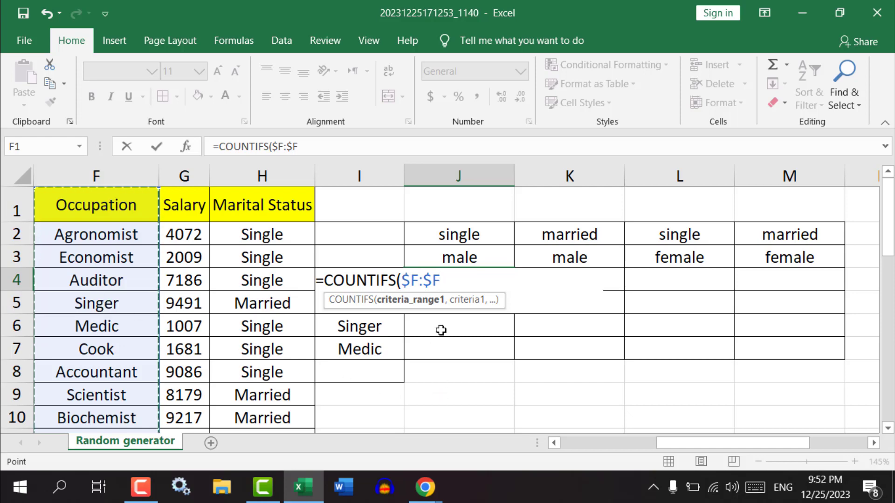
Step: Add the Economist label cell as the first COUNTIFS criterion with only its column locked, as $I4
{"action": "type", "text": ","}
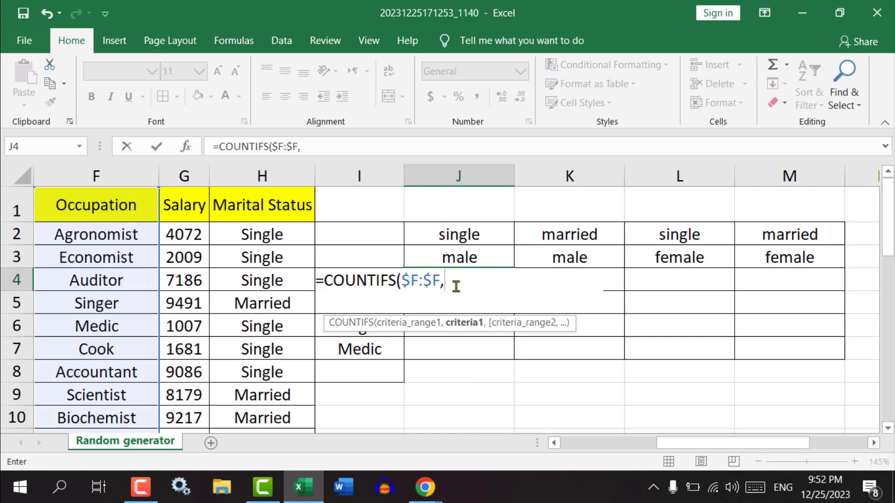
{"action": "left_click", "coordinate": [342, 256]}
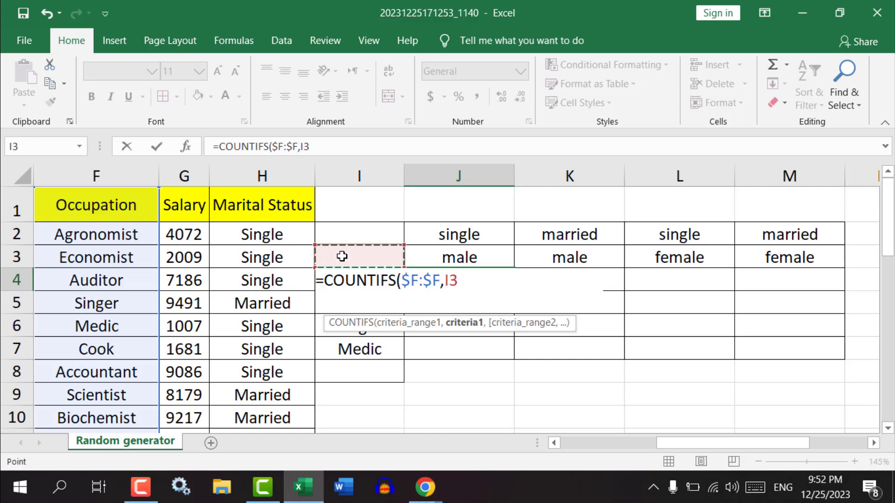
{"action": "key", "text": "Down"}
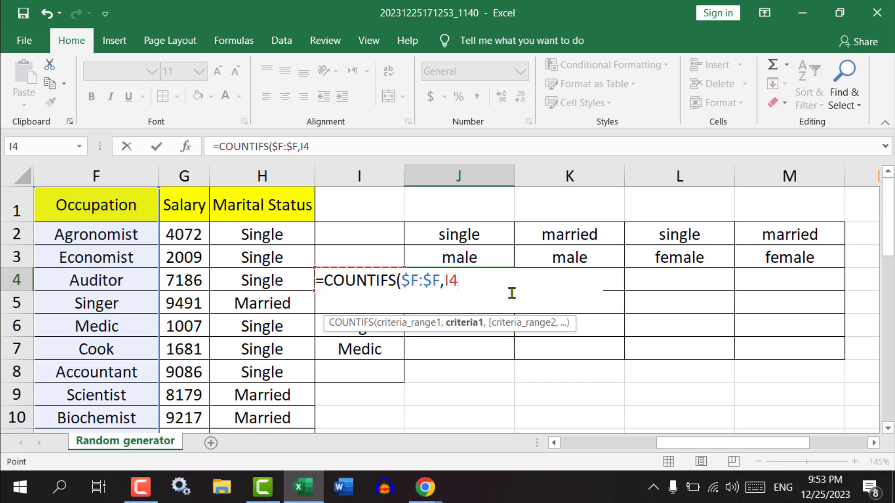
{"action": "key", "text": "F4"}
{"action": "key", "text": "F4"}
{"action": "key", "text": "F4"}
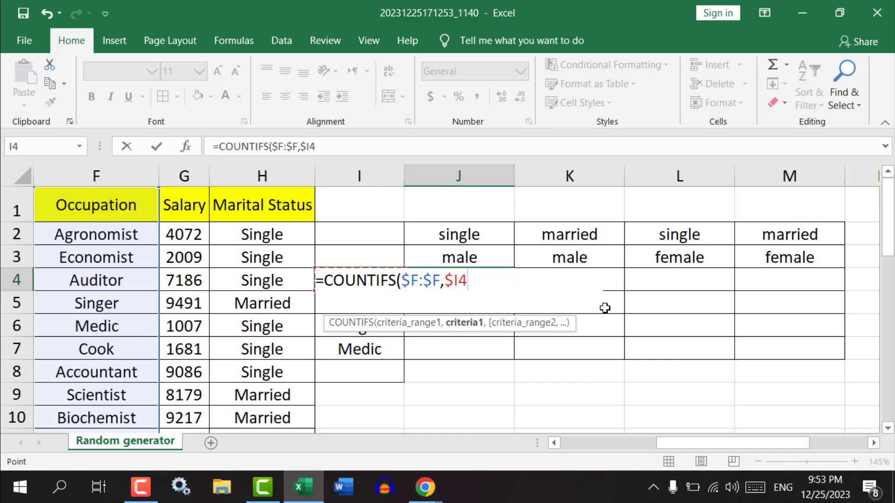
Step: Set the second criteria range of the COUNTIFS formula to the whole Gender column as the absolute reference $C:$C
{"action": "type", "text": ","}
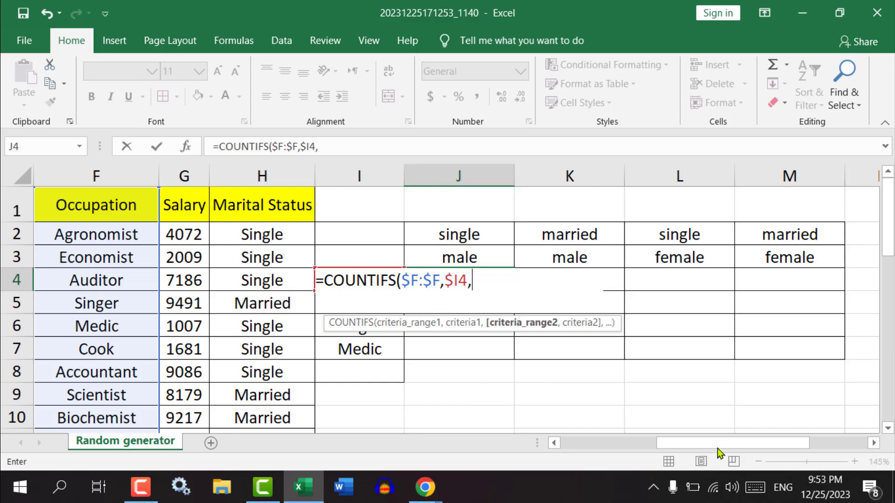
{"action": "left_click_drag", "start_coordinate": [718, 448], "coordinate": [633, 447]}
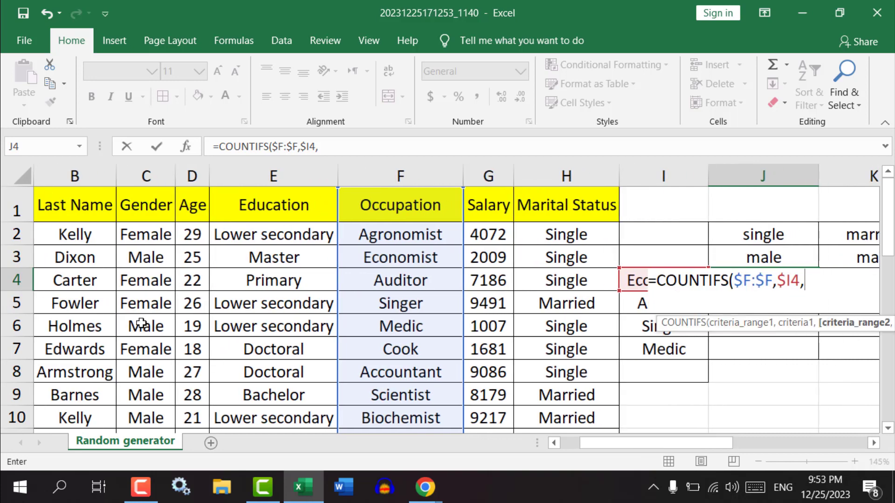
{"action": "left_click", "coordinate": [144, 176]}
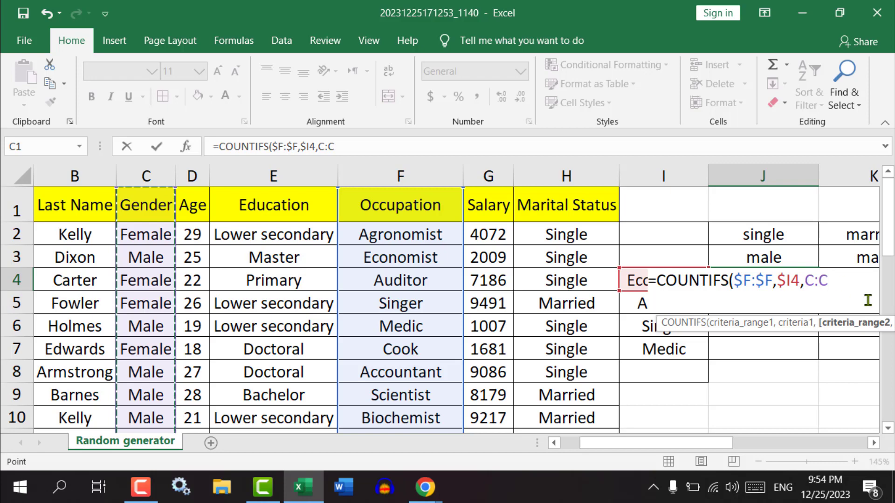
{"action": "key", "text": "F4"}
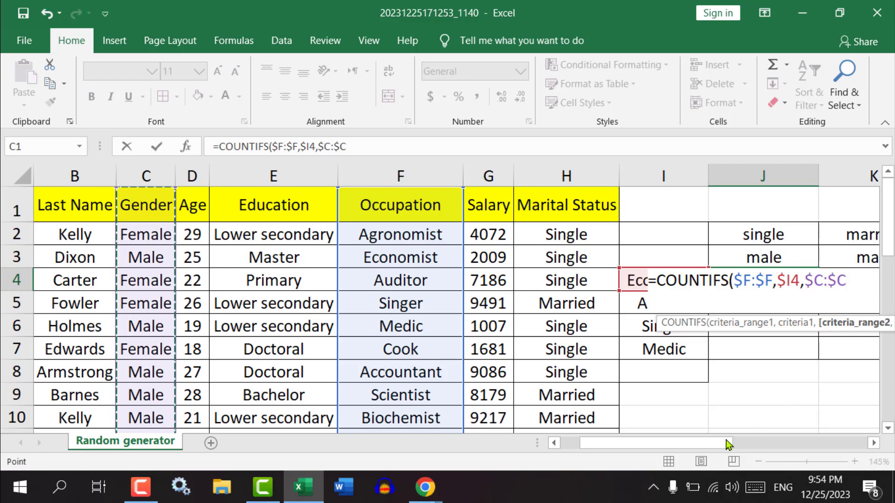
Step: Add the male heading cell above J4 as the second COUNTIFS criterion with only its row locked, as J$3
{"action": "left_click_drag", "start_coordinate": [729, 443], "coordinate": [805, 444]}
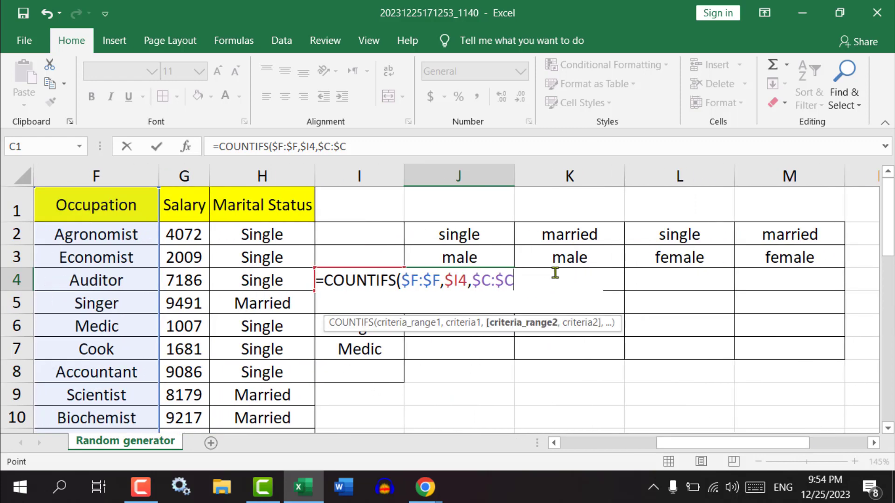
{"action": "type", "text": ","}
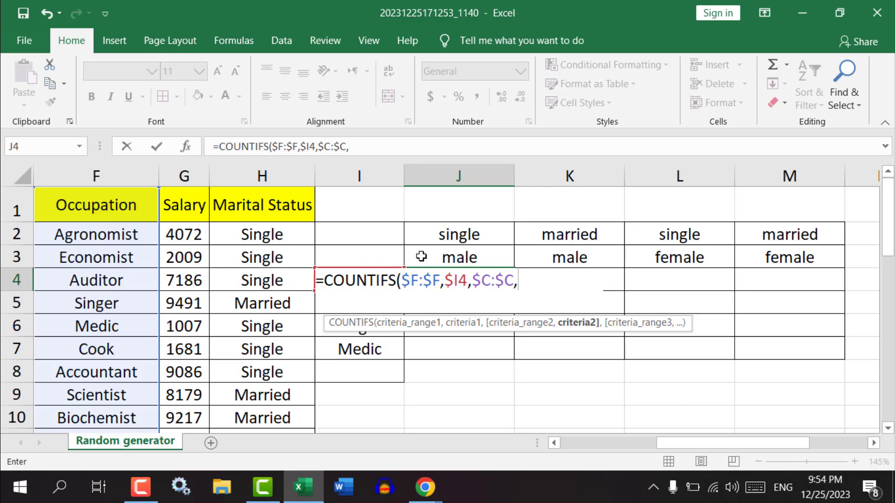
{"action": "left_click", "coordinate": [449, 255]}
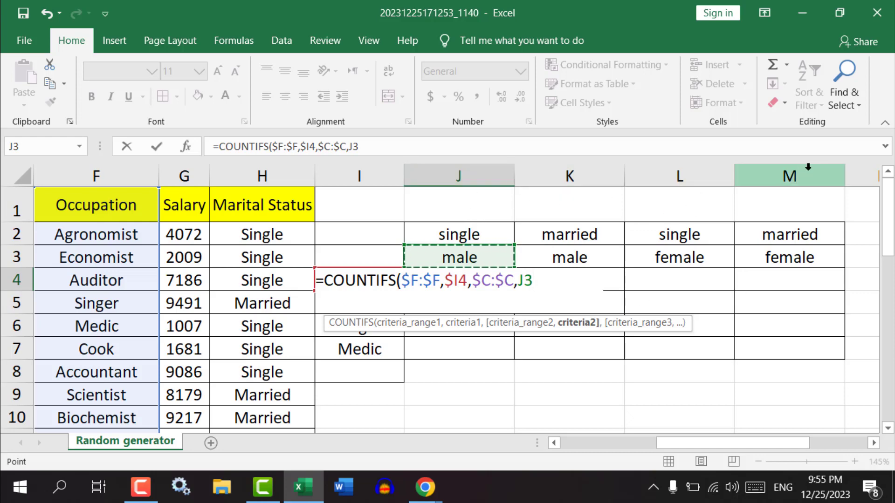
{"action": "left_click", "coordinate": [525, 280]}
{"action": "key", "text": "F4"}
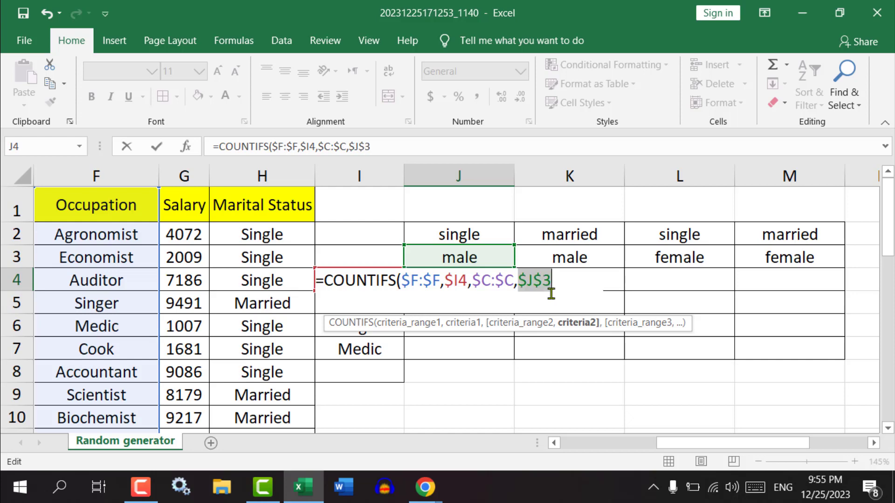
{"action": "key", "text": "F4"}
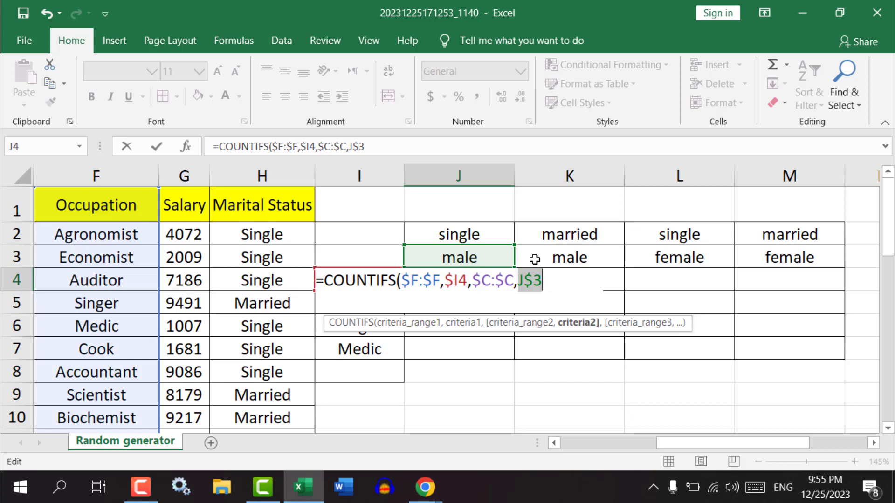
{"action": "left_click", "coordinate": [558, 285]}
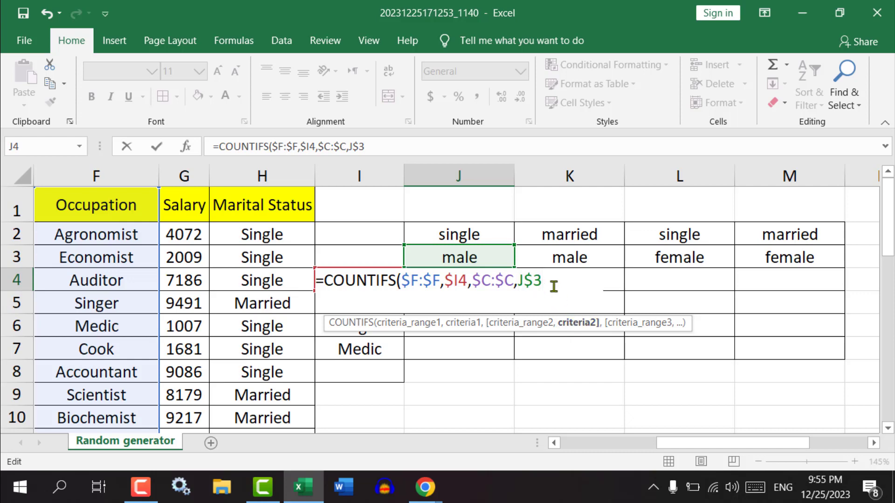
Step: Set the third criteria range of the COUNTIFS formula to the whole Marital Status column as the absolute reference $H:$H
{"action": "type", "text": ","}
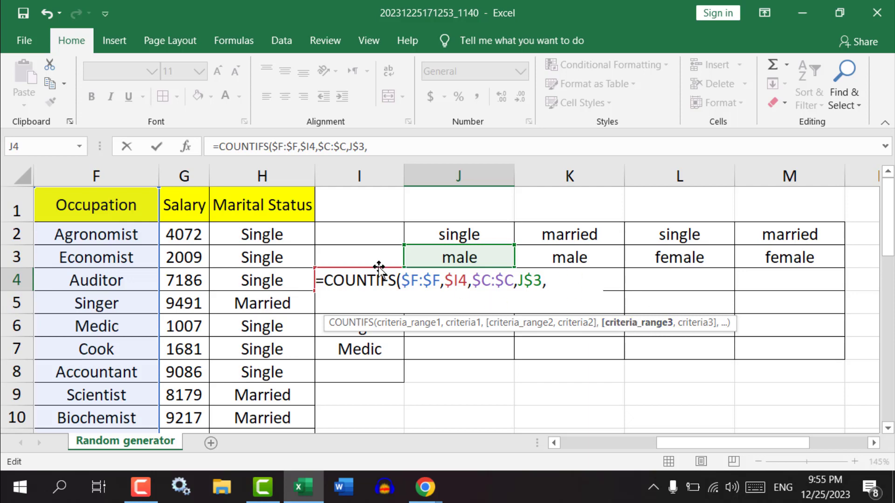
{"action": "left_click", "coordinate": [270, 174]}
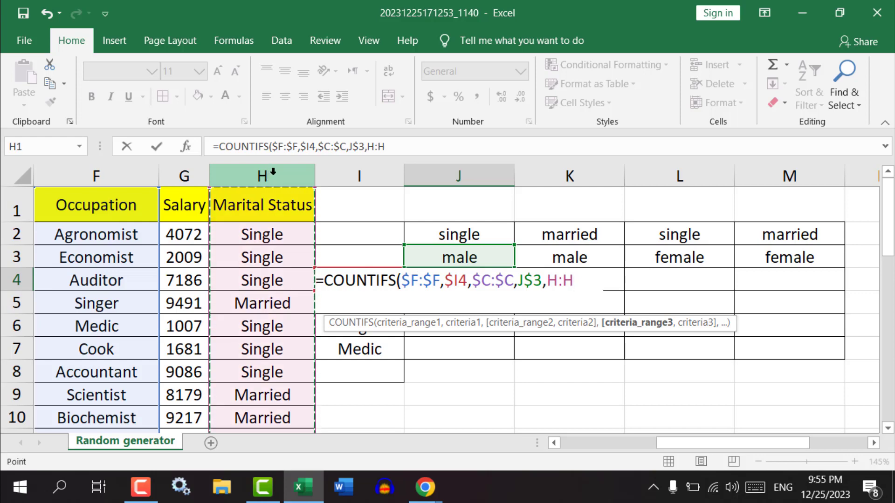
{"action": "key", "text": "F4"}
Step: Add the single heading cell as the third criterion with only its row locked, as J$2, and complete the COUNTIFS formula
{"action": "type", "text": ","}
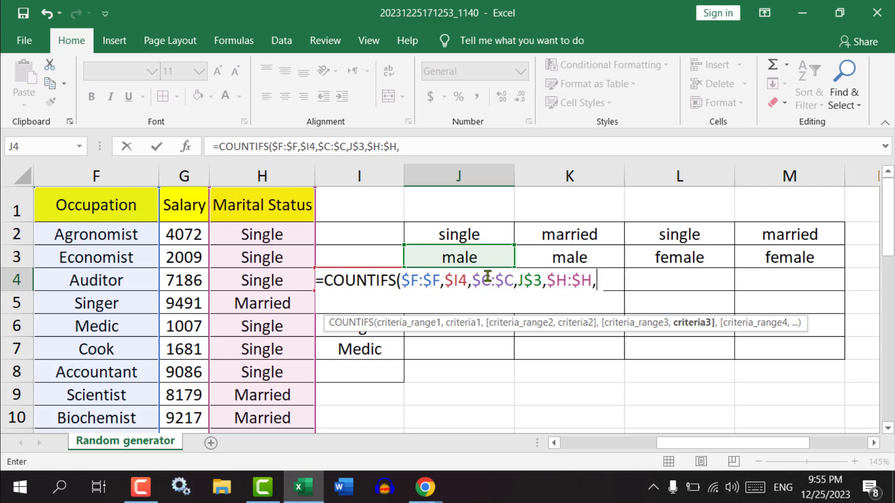
{"action": "left_click", "coordinate": [458, 234]}
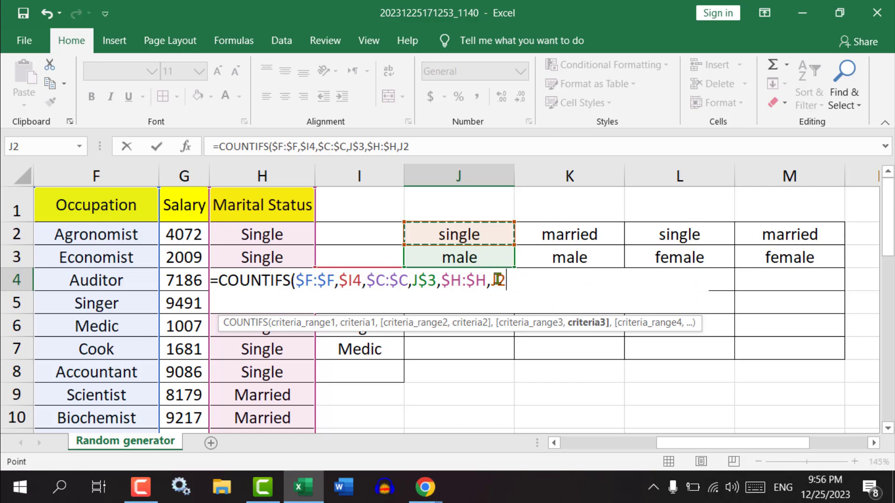
{"action": "key", "text": "F4"}
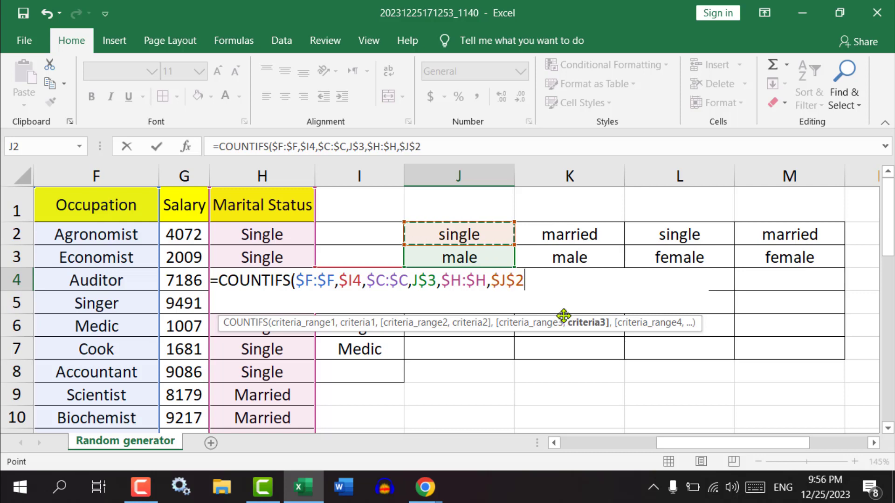
{"action": "key", "text": "F4"}
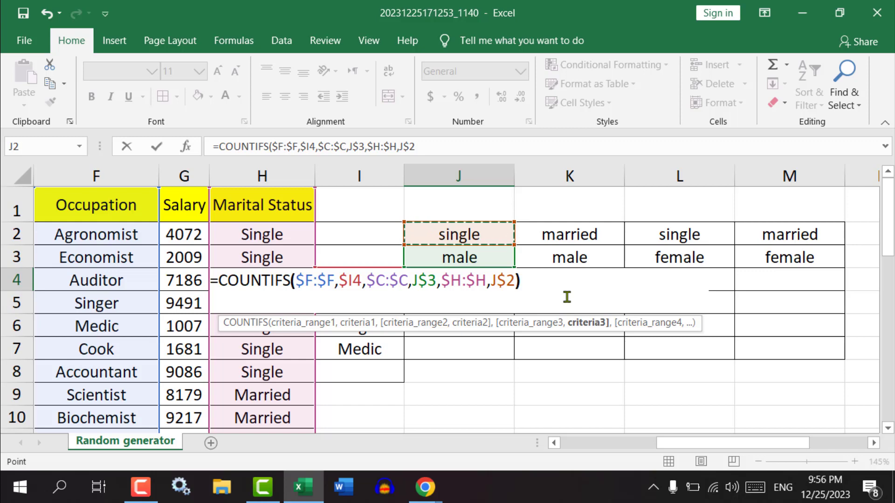
{"action": "key", "text": "Return"}
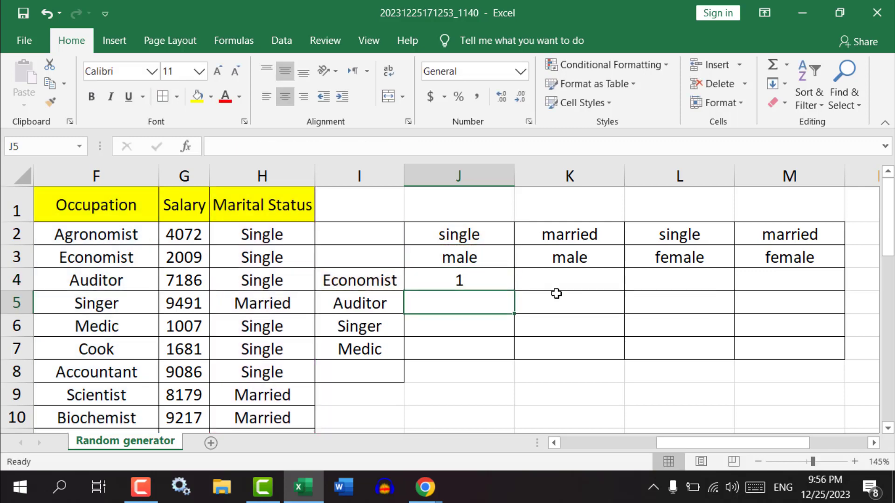
Step: Fill the COUNTIFS formula from J4 across the whole summary table, through cell M7
{"action": "left_click", "coordinate": [495, 285]}
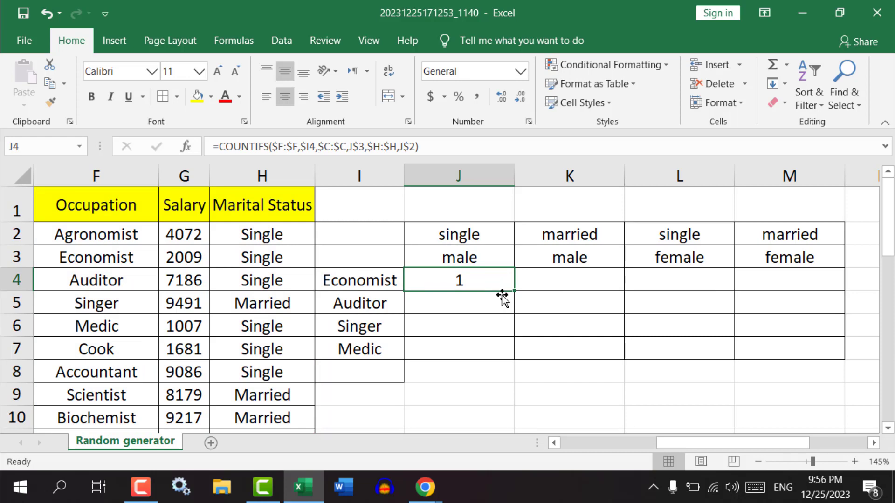
{"action": "left_click_drag", "start_coordinate": [514, 293], "coordinate": [827, 366]}
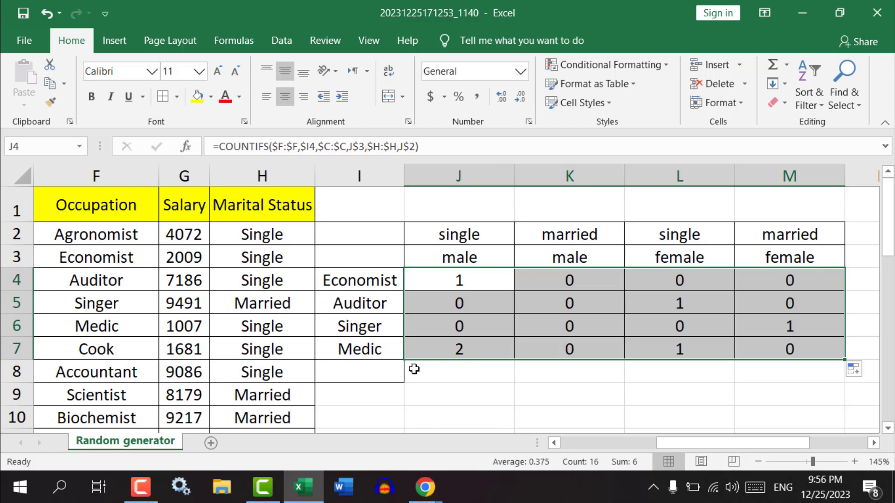
{"action": "mouse_move", "coordinate": [736, 445]}
{"action": "left_mouse_down"}
{"action": "mouse_move", "coordinate": [667, 443]}
{"action": "mouse_move", "coordinate": [757, 438]}
{"action": "mouse_move", "coordinate": [740, 443]}
{"action": "mouse_move", "coordinate": [752, 445]}
{"action": "left_mouse_up"}
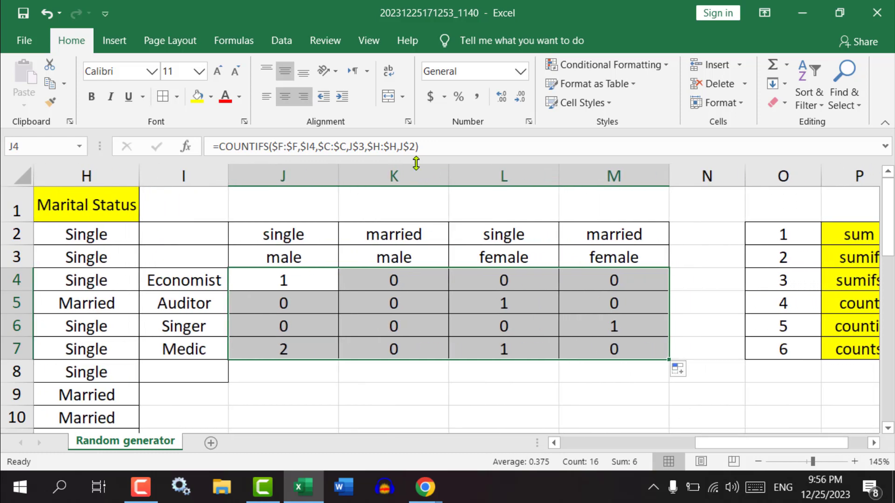